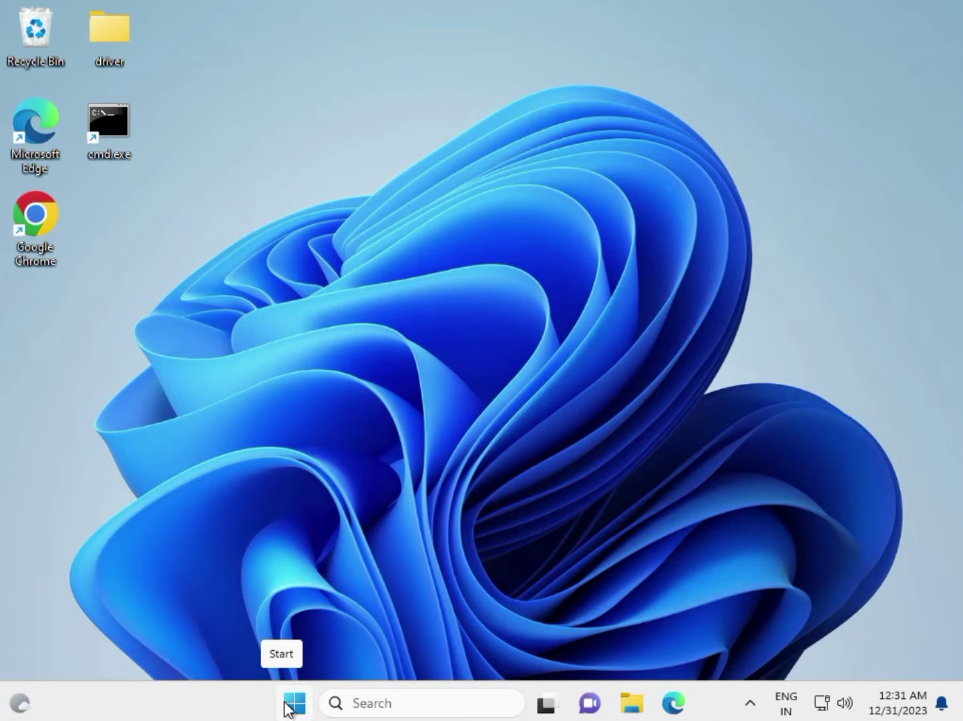
Launch the Settings app from the Start menu's pinned tiles.
left_click(287, 708)
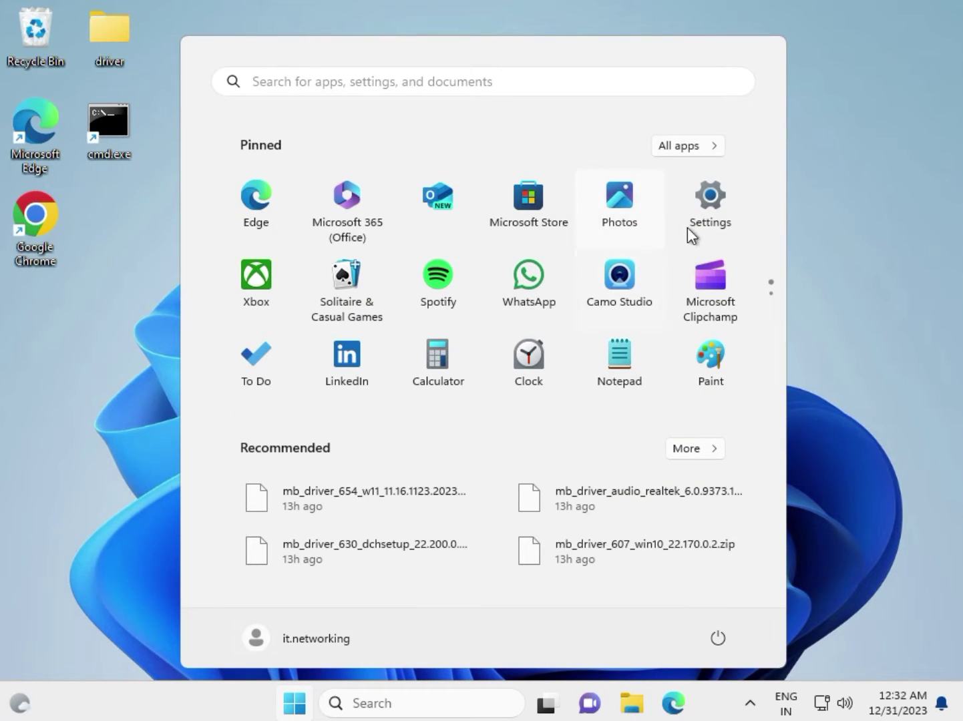
left_click(712, 210)
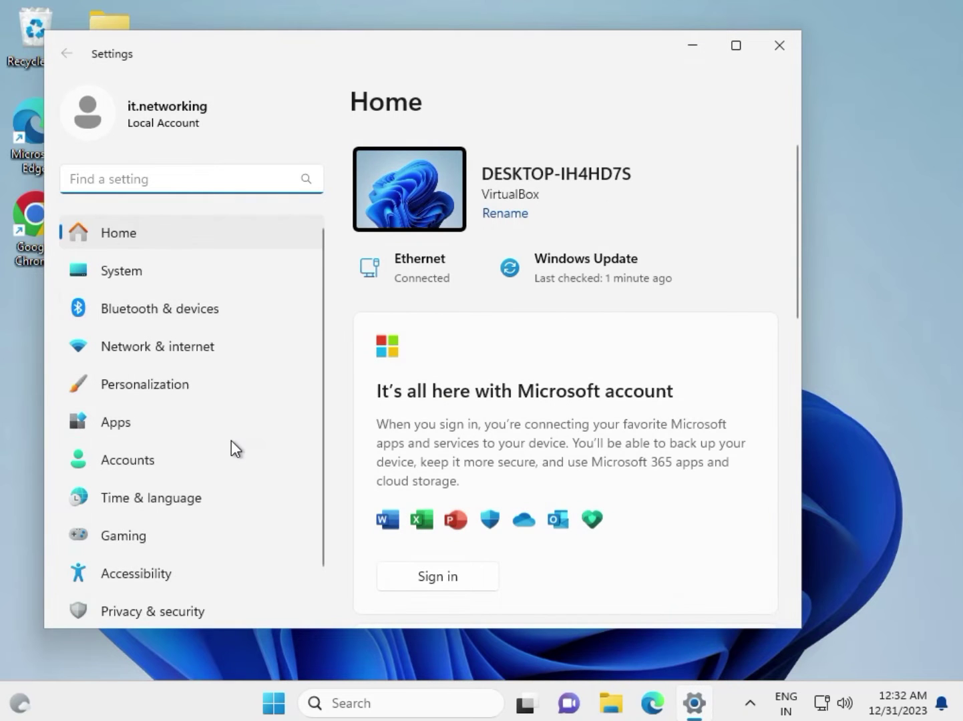
scroll(231, 440, "down", 2)
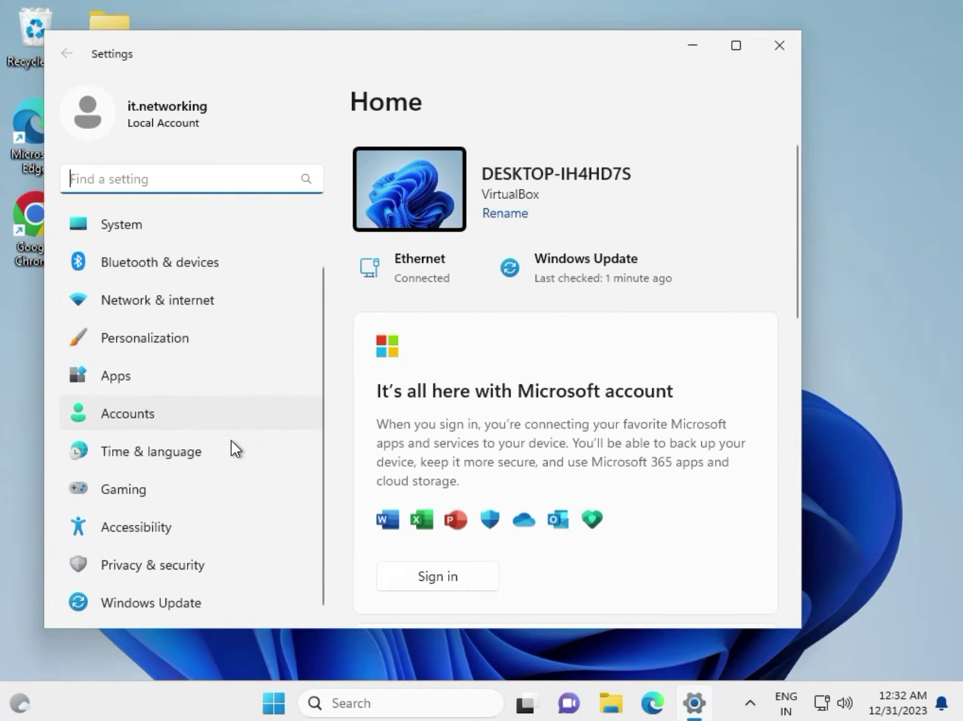
Under Privacy & security > Microphone, switch Get Help's access On, then close Settings.
left_click(736, 44)
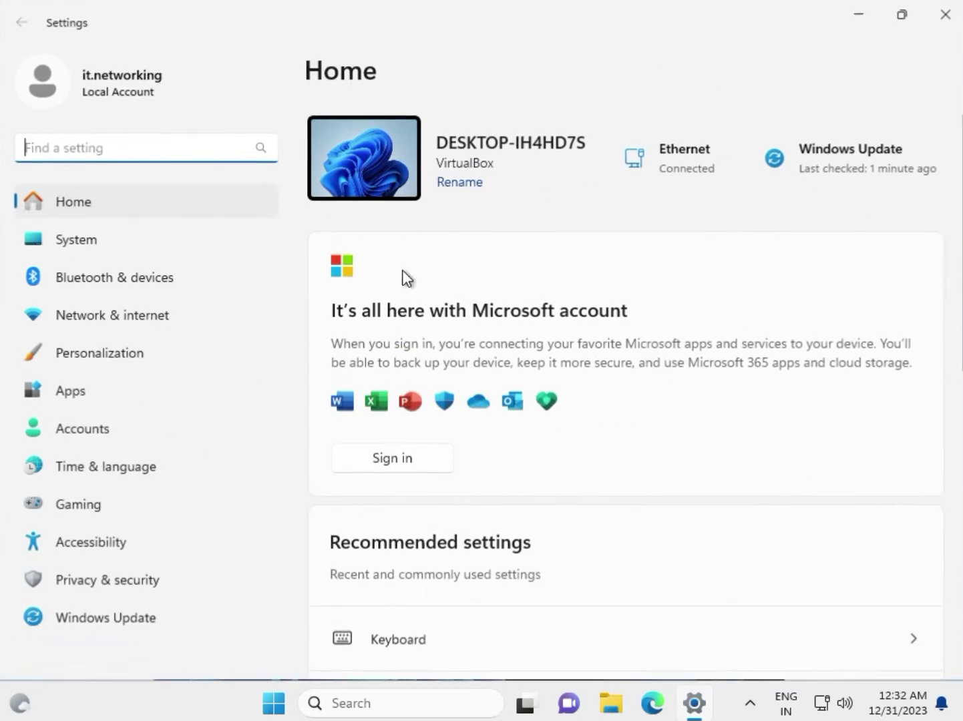
left_click(126, 583)
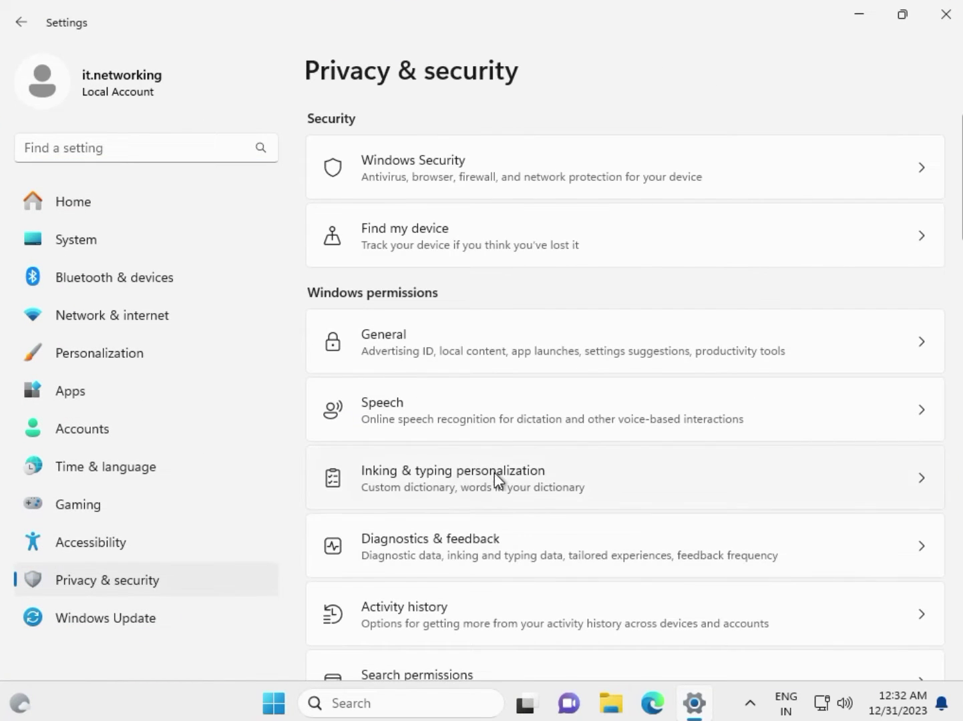
scroll(501, 472, "down", 2)
scroll(502, 473, "down", 2)
scroll(502, 474, "down", 2)
scroll(502, 474, "down", 2)
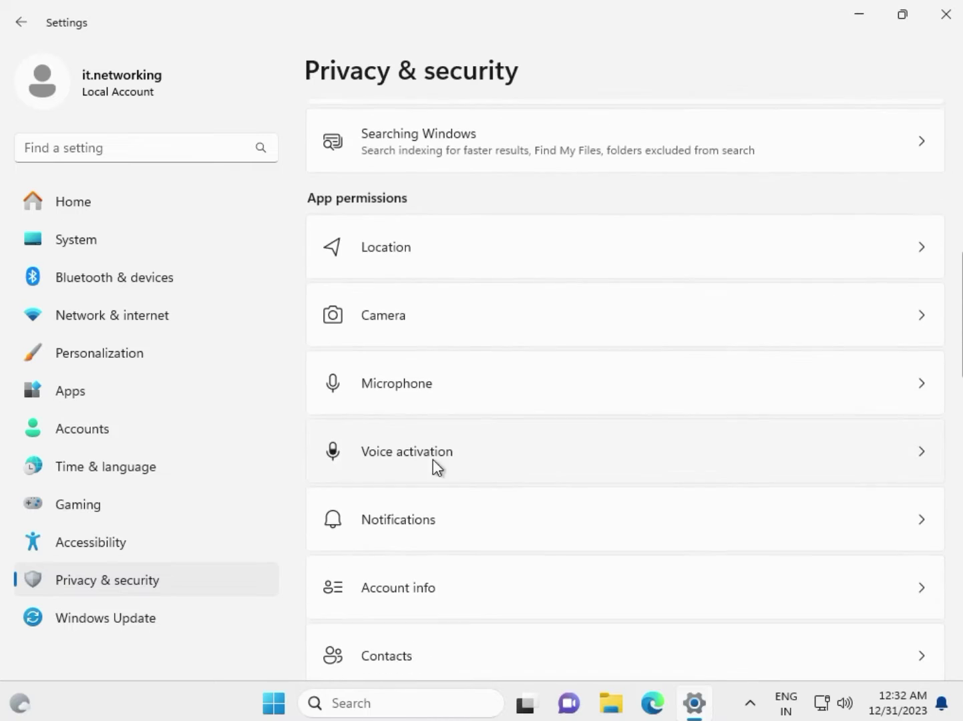
left_click(372, 393)
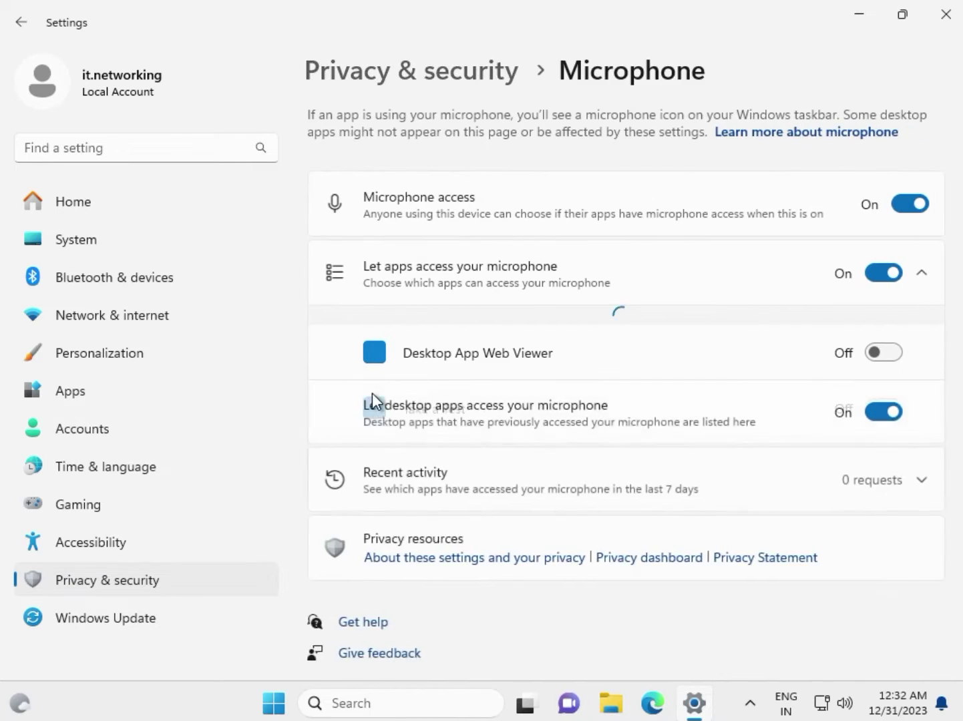
scroll(579, 444, "down", 1)
scroll(557, 451, "down", 1)
scroll(519, 455, "down", 3)
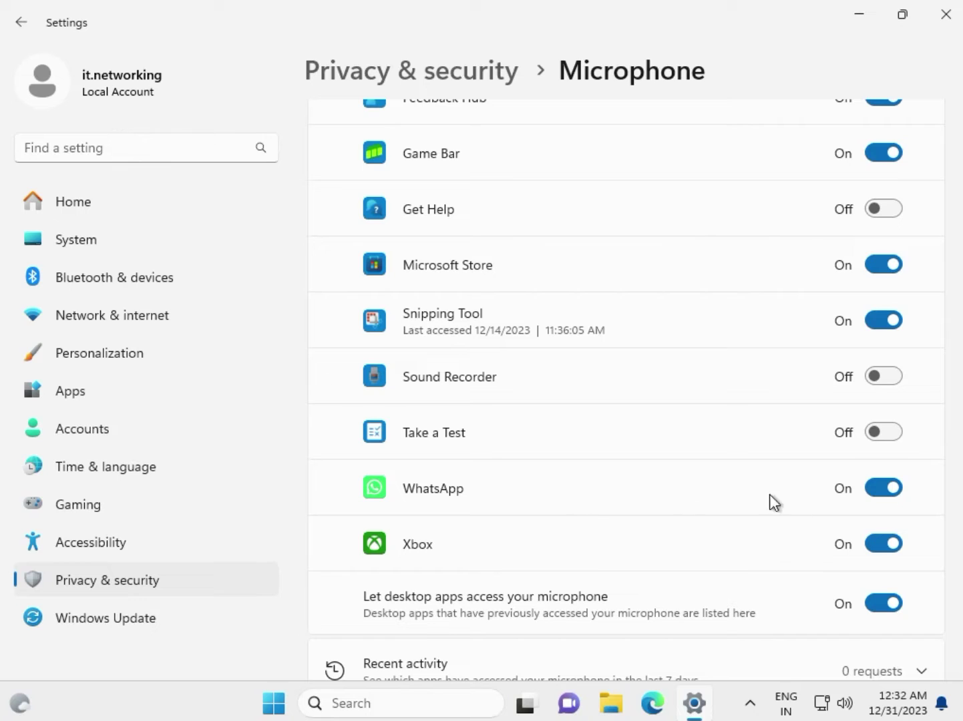
scroll(841, 448, "up", 1)
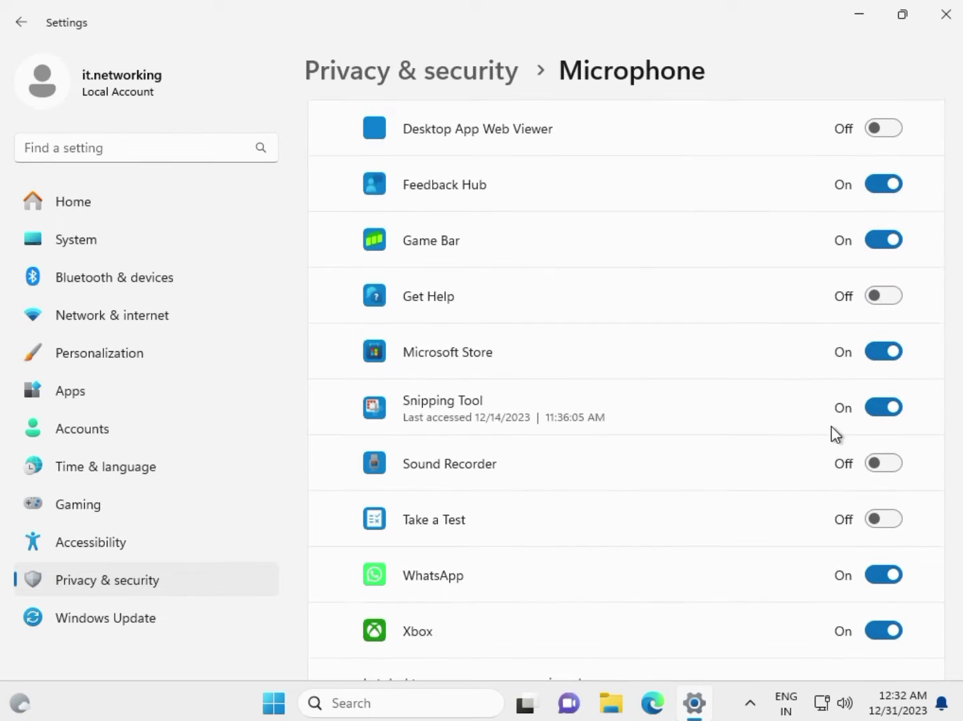
left_click(871, 294)
left_click(946, 15)
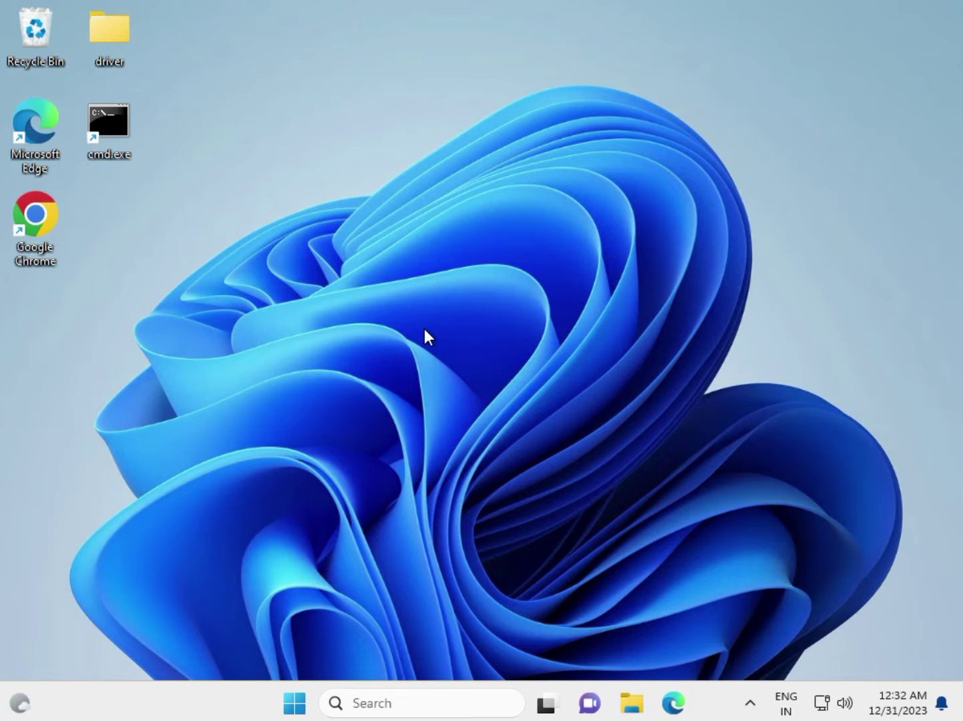
Reopen Settings and go to Apps > Installed apps.
left_click(293, 703)
left_click(710, 194)
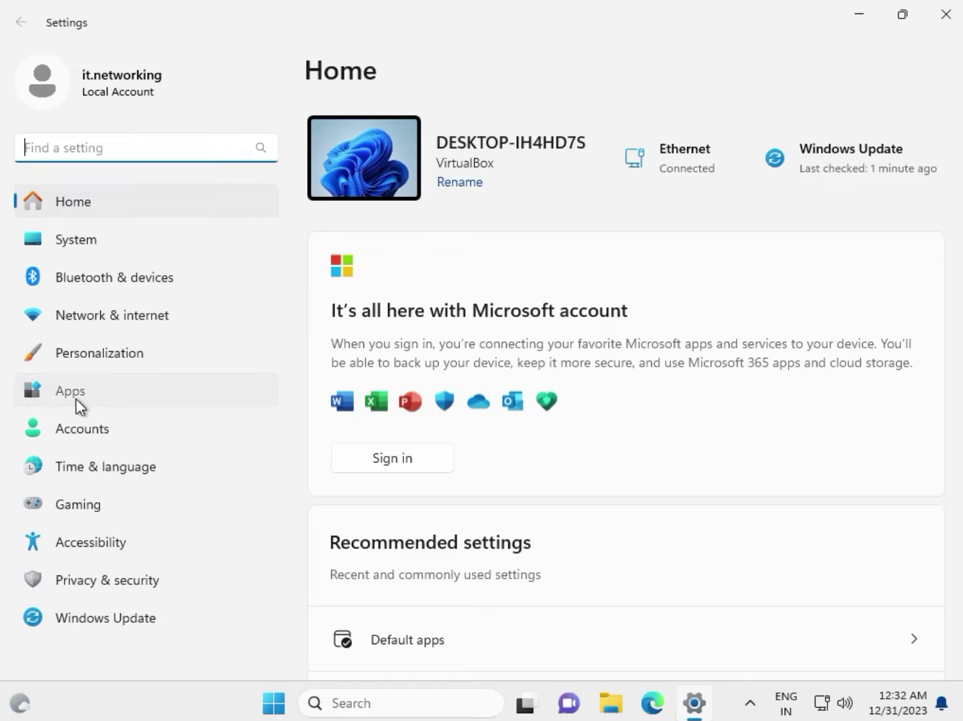
left_click(78, 408)
left_click(432, 160)
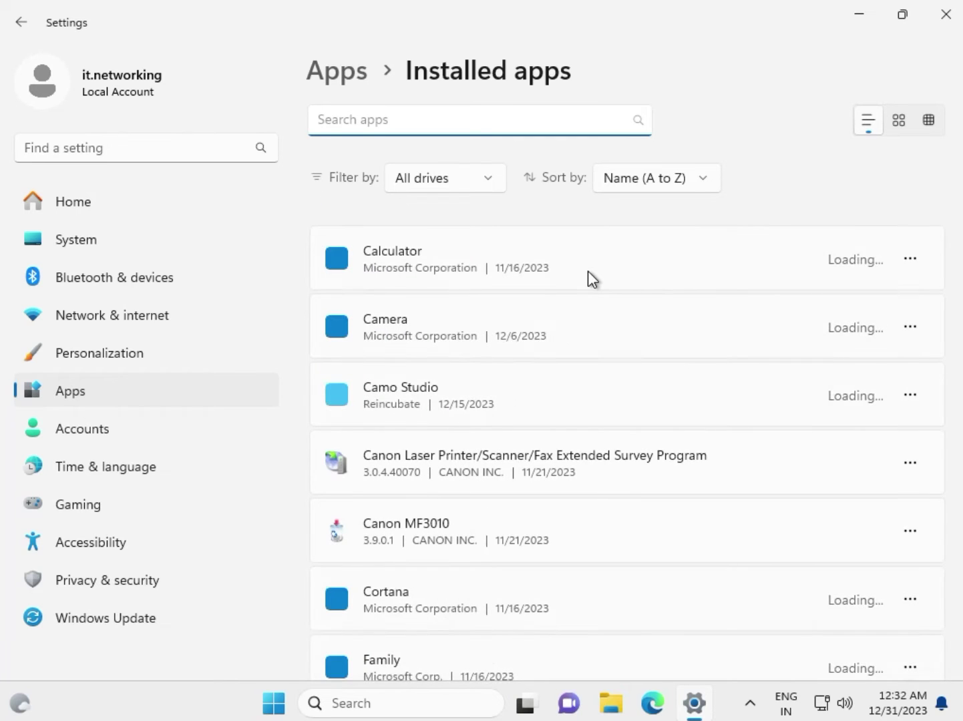
scroll(588, 276, "down", 4)
scroll(588, 277, "down", 4)
scroll(588, 276, "down", 3)
scroll(588, 276, "down", 5)
scroll(587, 276, "down", 4)
scroll(588, 276, "down", 3)
scroll(588, 277, "down", 2)
scroll(588, 277, "down", 2)
scroll(587, 277, "down", 1)
scroll(587, 277, "down", 4)
scroll(588, 277, "down", 1)
scroll(587, 277, "down", 2)
scroll(588, 277, "up", 3)
scroll(588, 277, "up", 2)
scroll(586, 273, "up", 1)
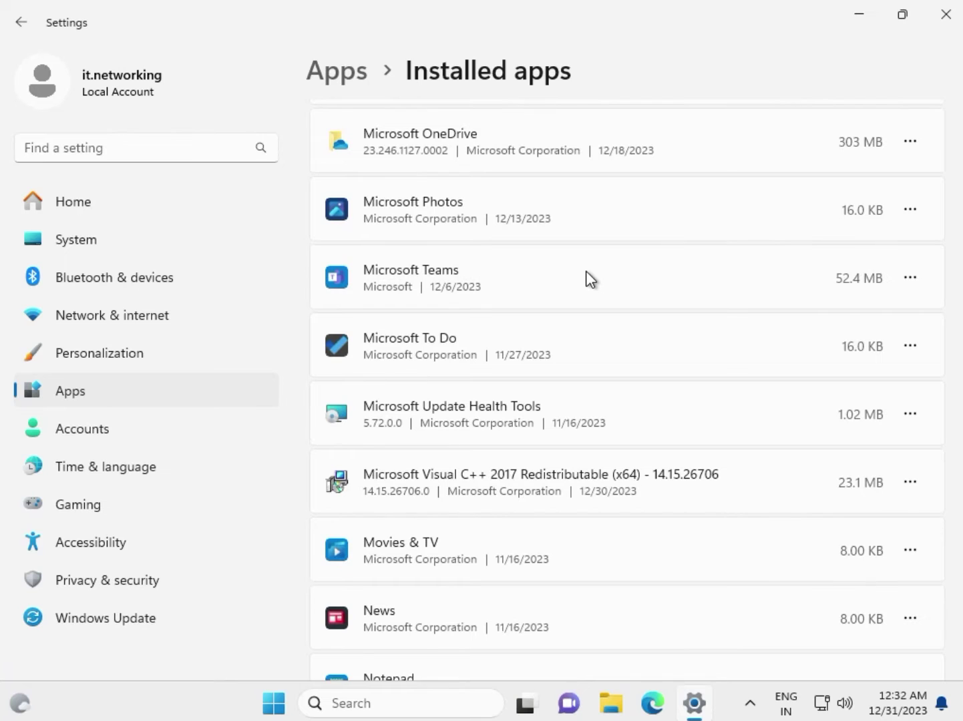
scroll(587, 276, "down", 4)
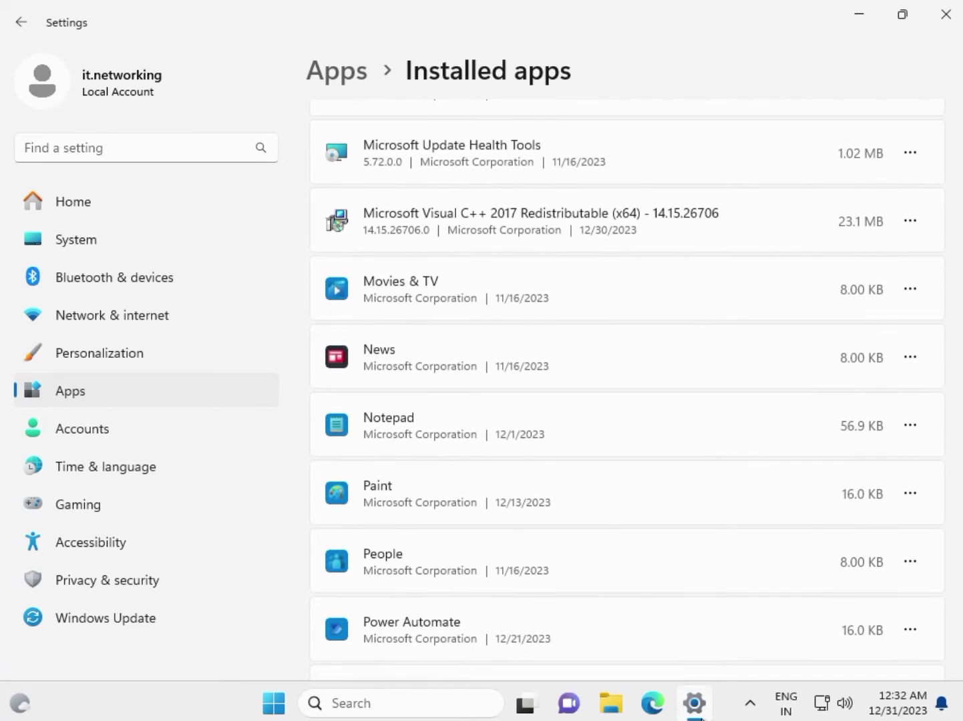
scroll(579, 537, "down", 2)
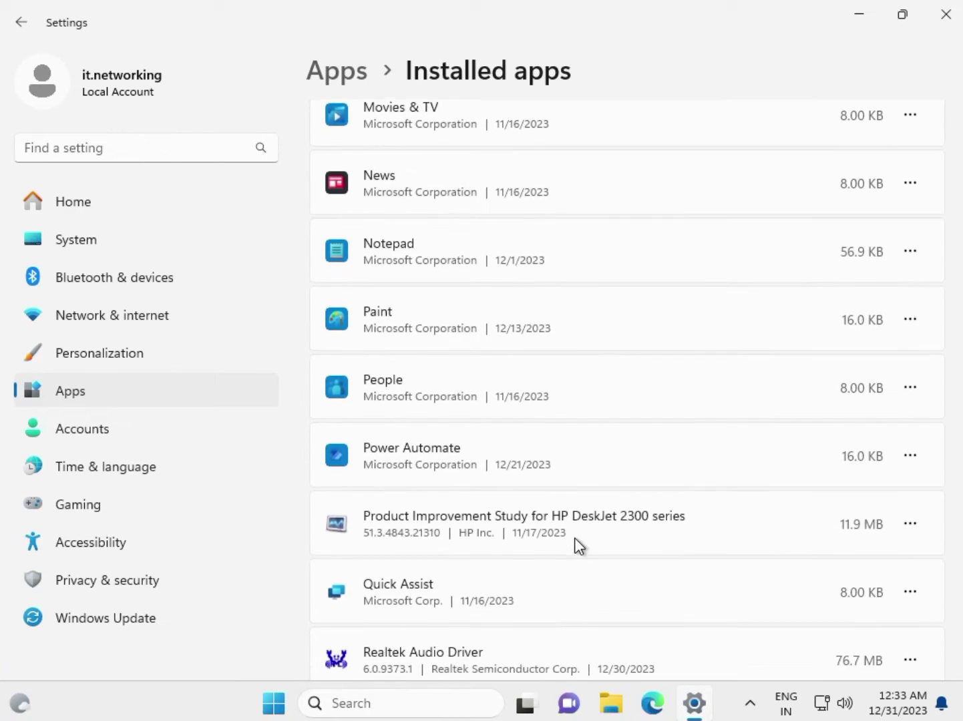
scroll(526, 543, "down", 1)
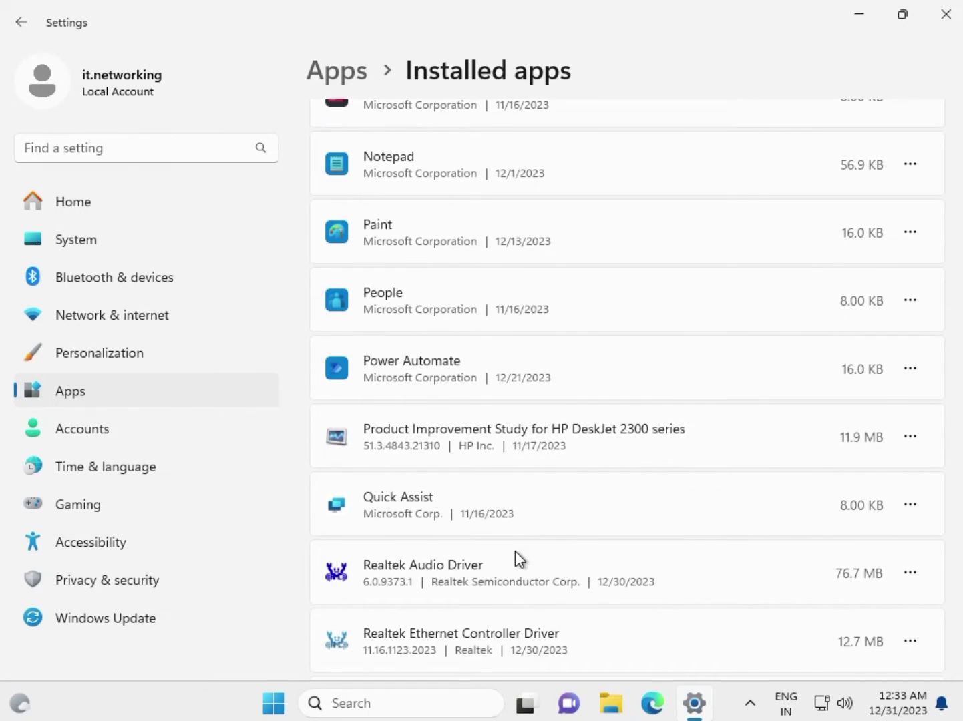
scroll(515, 551, "up", 1)
scroll(514, 551, "down", 1)
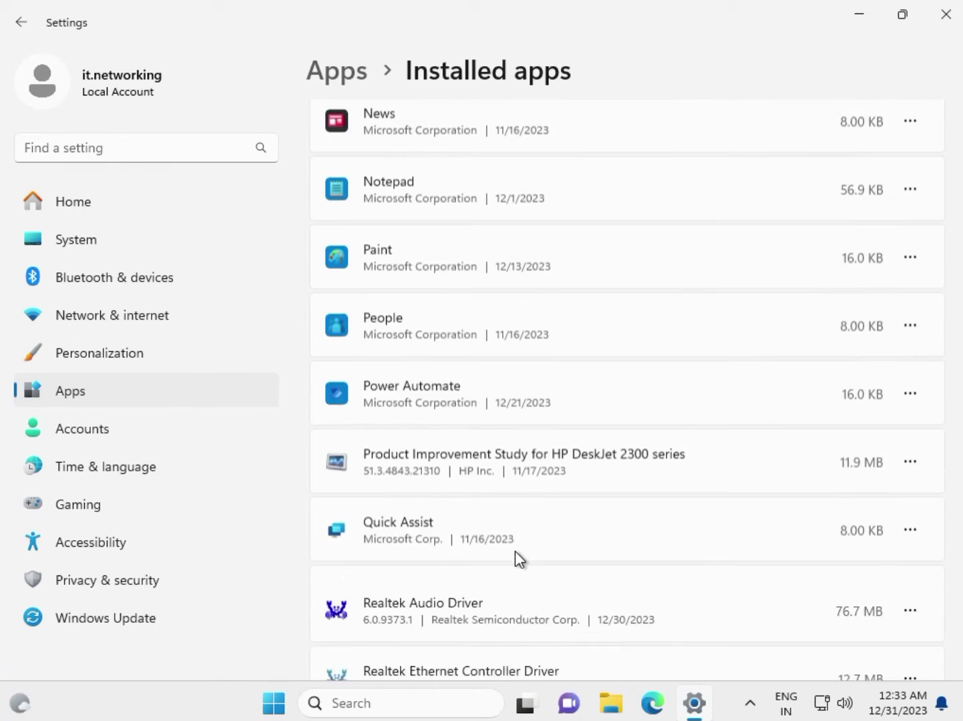
scroll(515, 550, "down", 1)
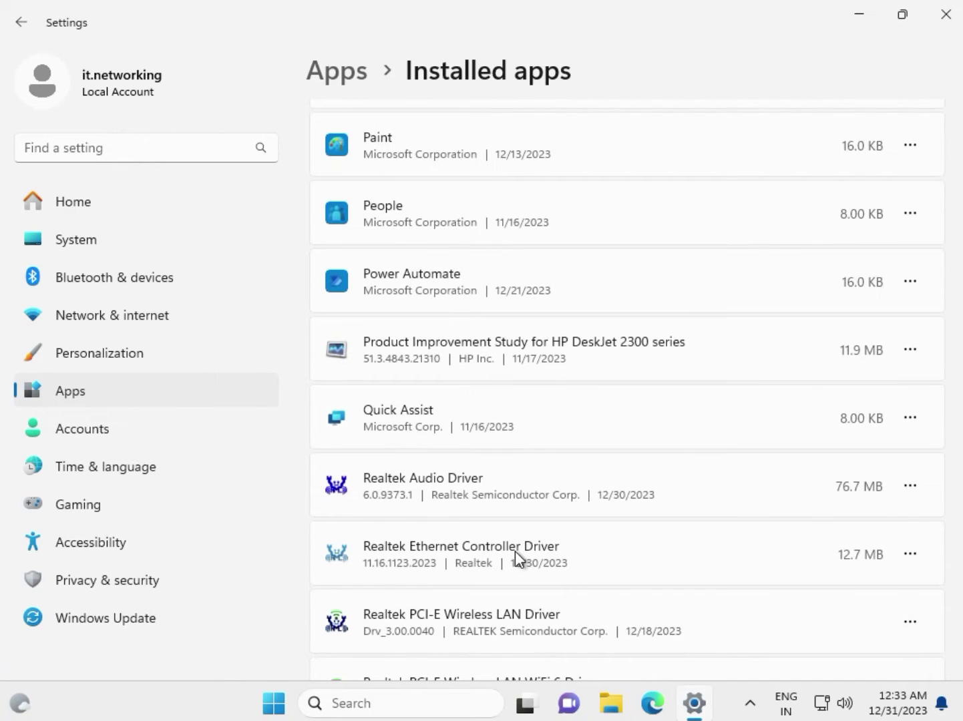
scroll(515, 550, "down", 2)
scroll(515, 550, "up", 3)
scroll(515, 551, "up", 4)
scroll(514, 550, "up", 6)
scroll(515, 550, "up", 10)
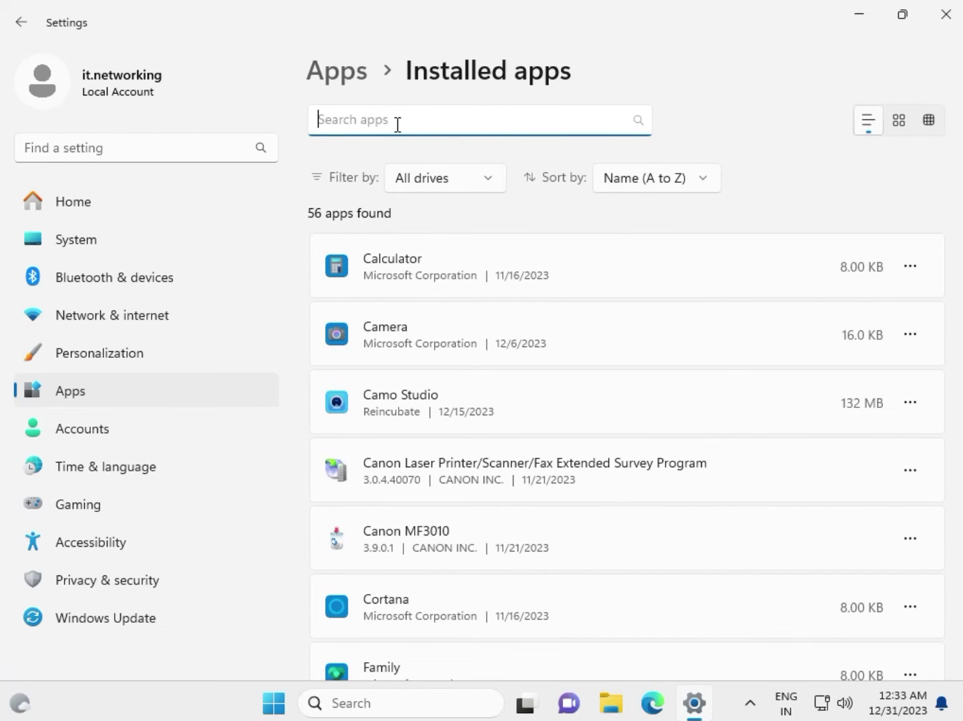
type("ph")
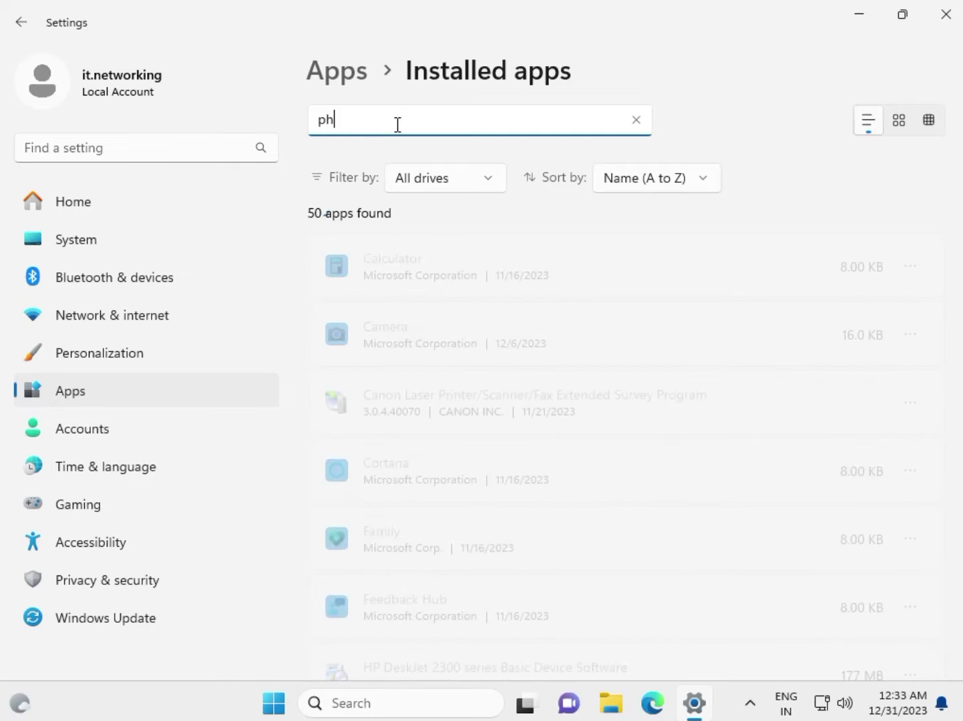
type("one")
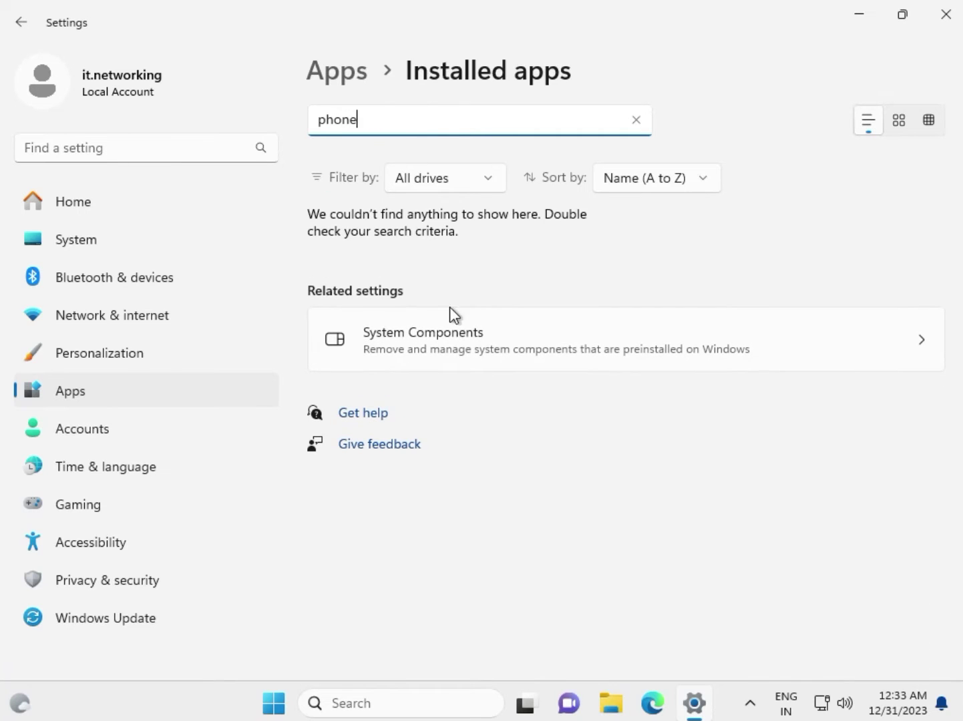
type(" link")
Search Windows from the Start menu for the Phone Link app.
left_click(265, 704)
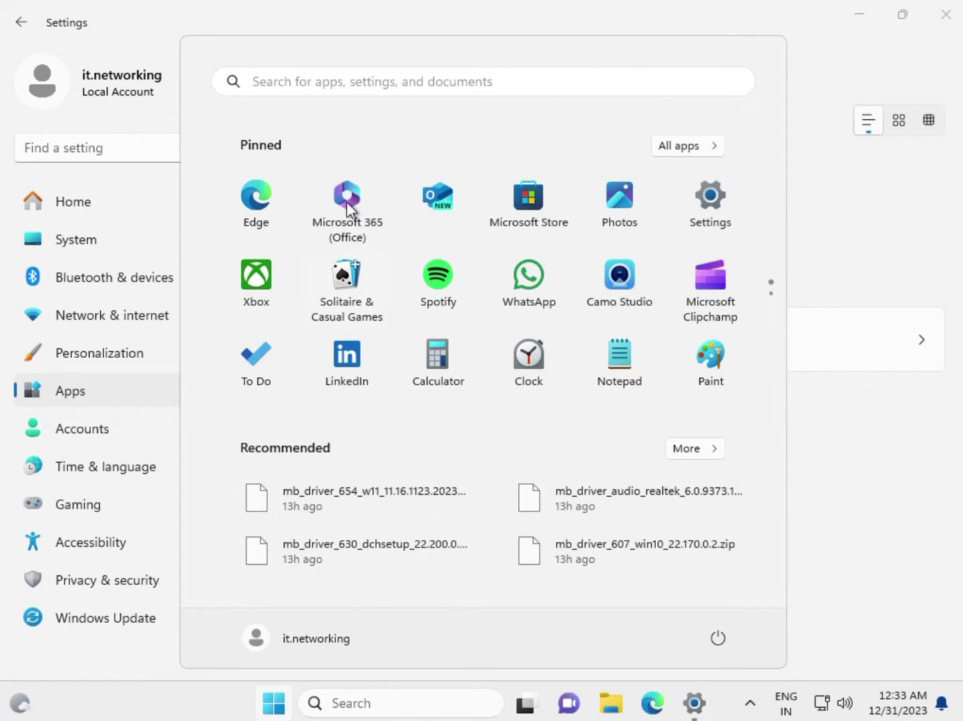
left_click(353, 83)
type("phone")
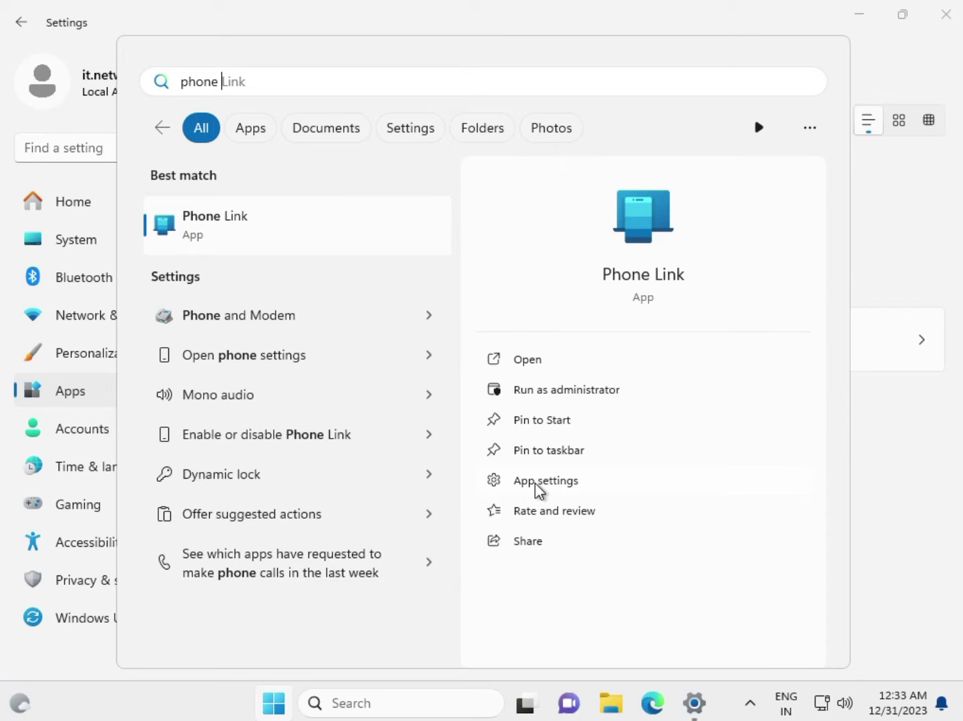
Repair and then reset the Phone Link component, confirming the data reset.
left_click(534, 483)
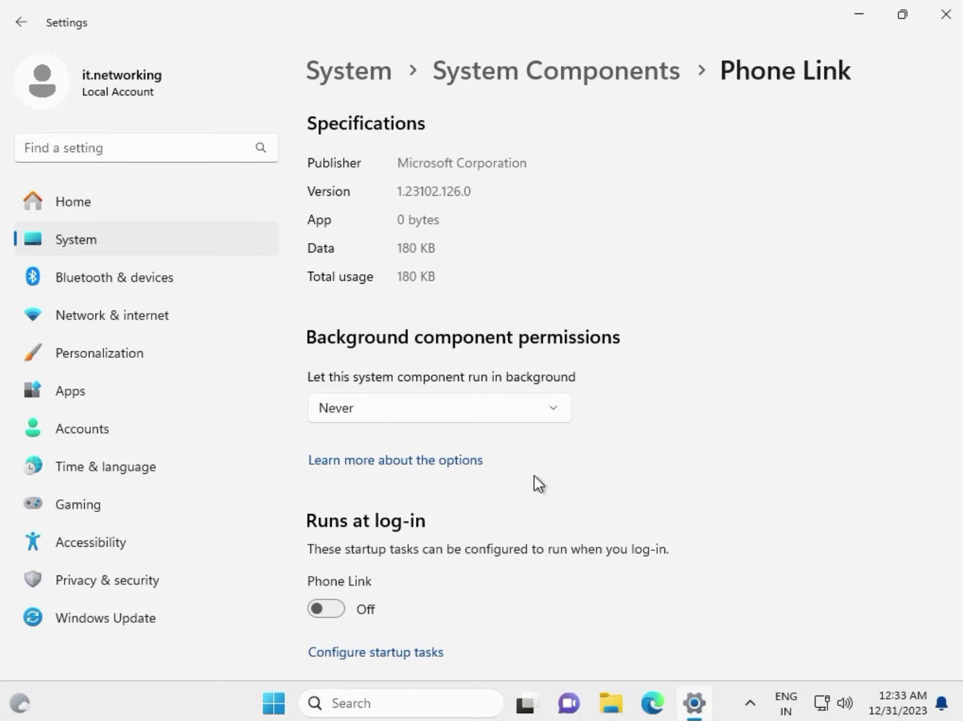
scroll(581, 453, "down", 2)
scroll(569, 455, "down", 3)
scroll(570, 456, "down", 3)
scroll(565, 461, "down", 3)
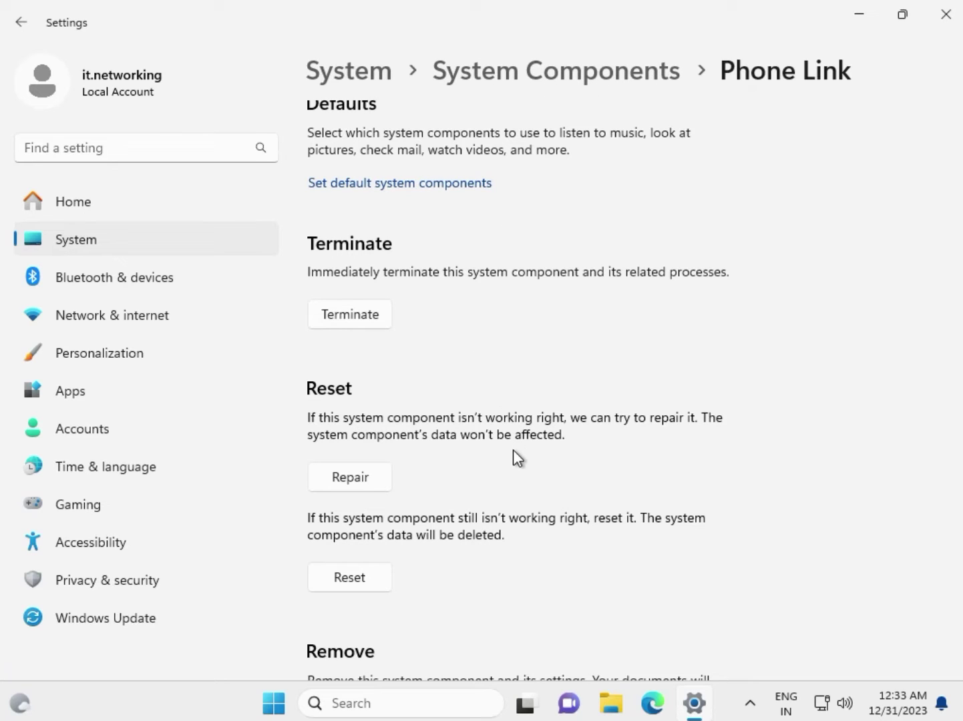
left_click(335, 470)
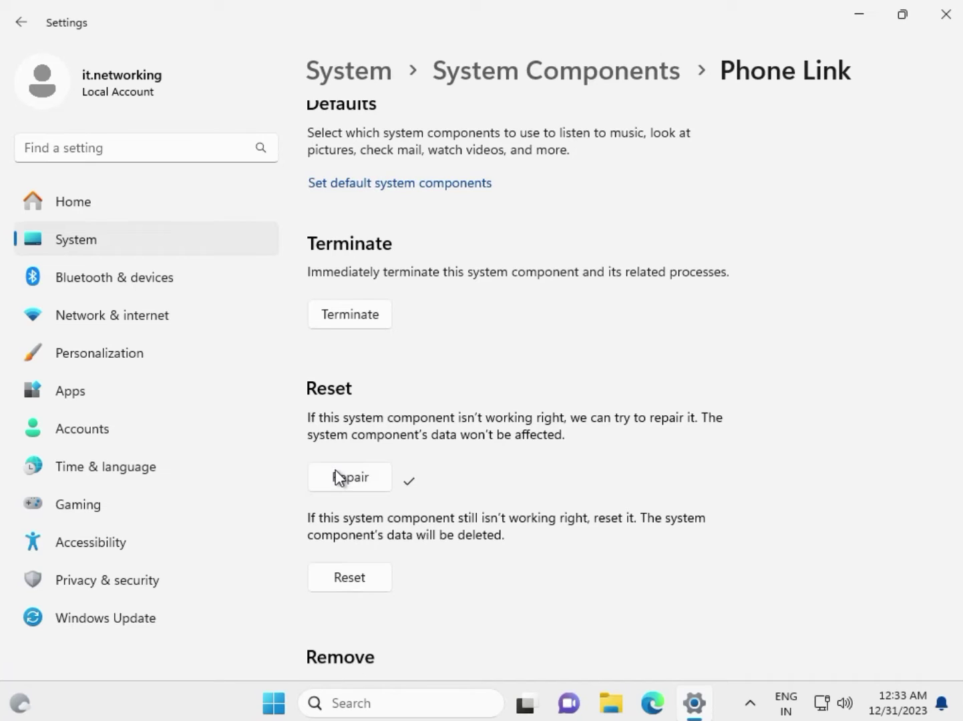
left_click(345, 577)
left_click(435, 530)
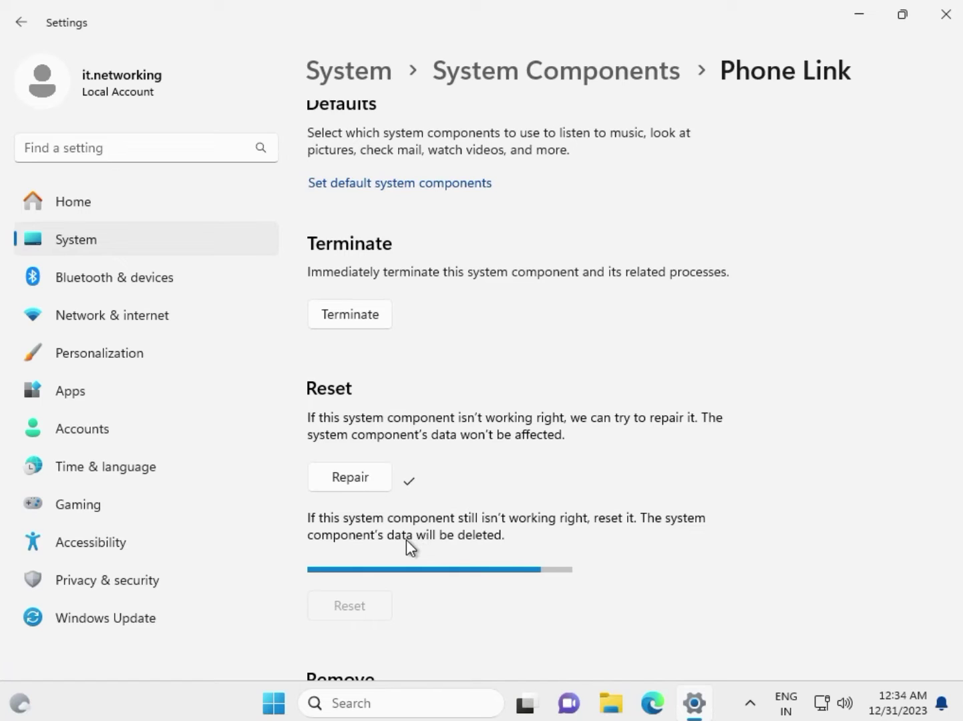
scroll(394, 469, "down", 5)
scroll(395, 470, "up", 5)
scroll(395, 469, "up", 5)
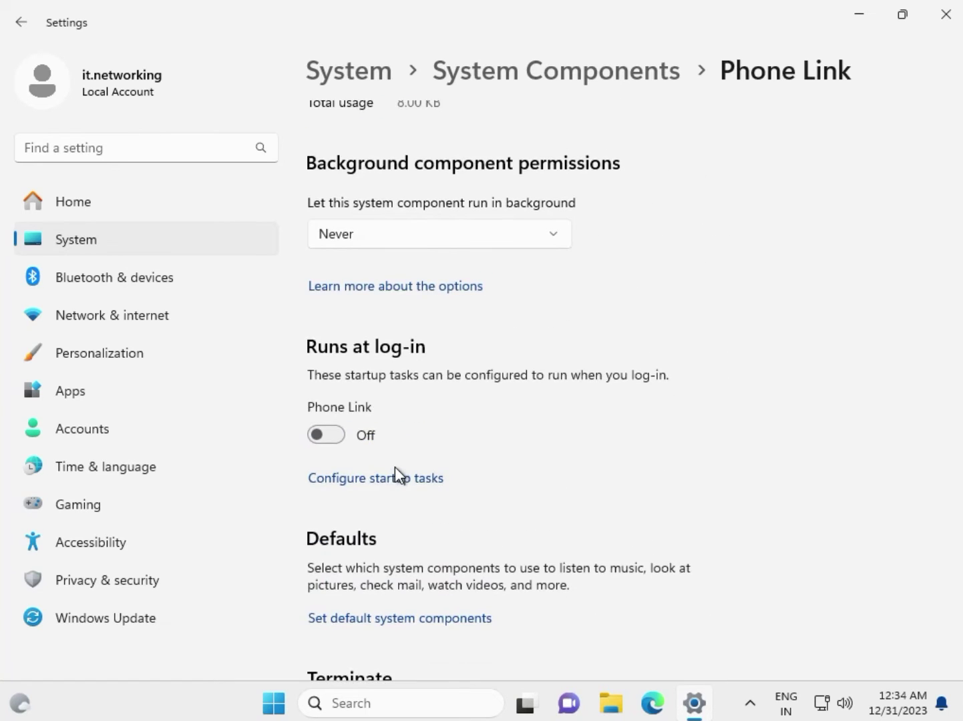
scroll(395, 466, "up", 3)
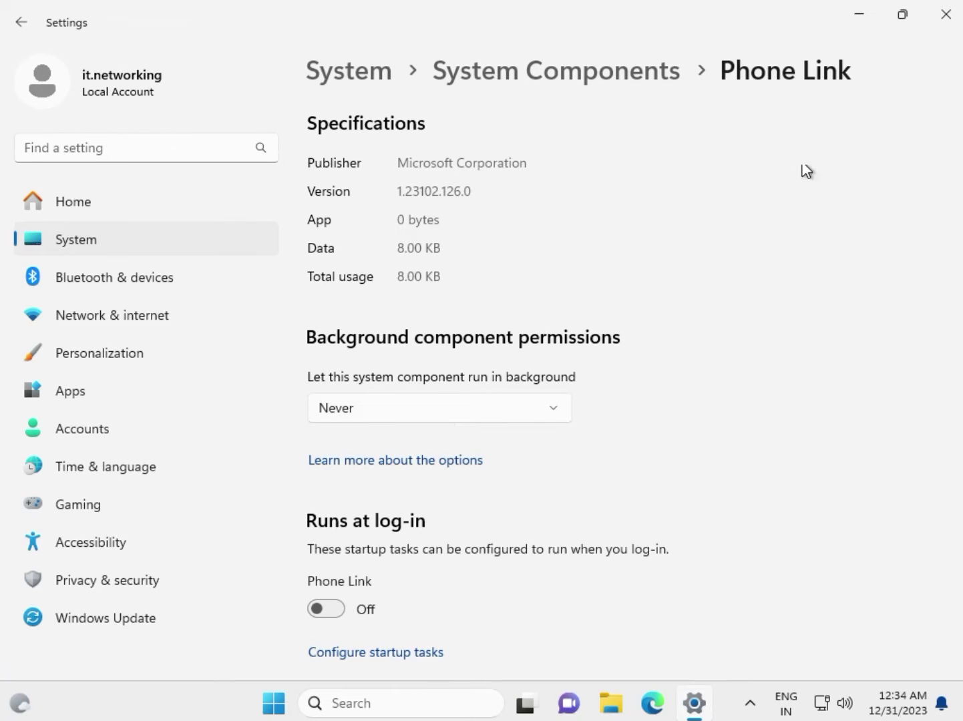
Return to System Components, view Phone Link's options menu, then close Settings.
left_click(608, 73)
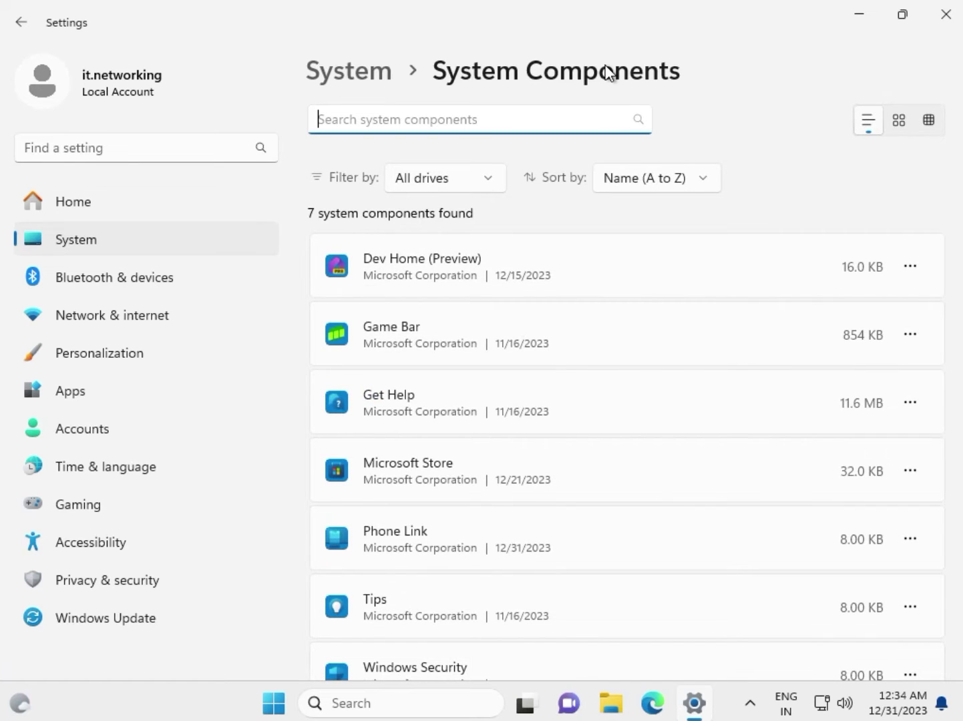
left_click(908, 542)
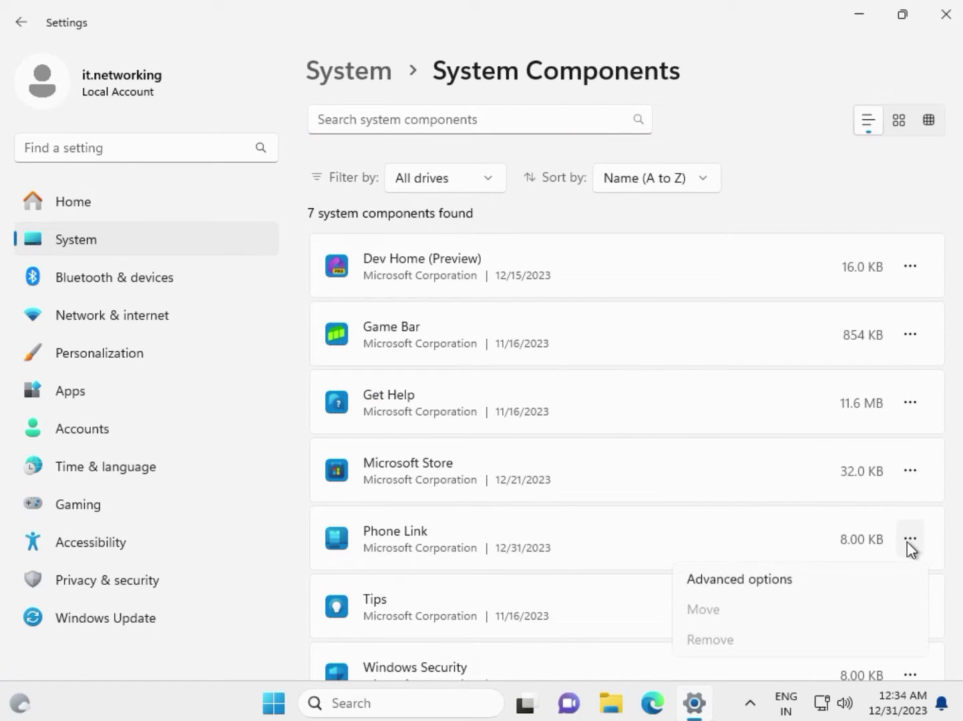
left_click(940, 31)
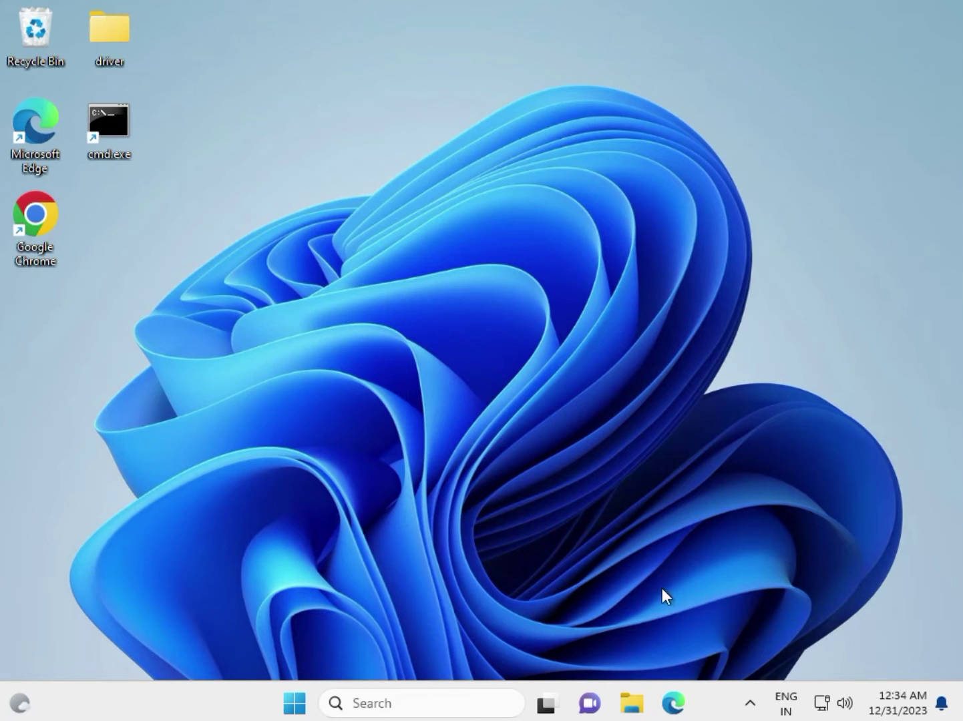
Launch Sound Recorder from the Start menu search.
left_click(299, 710)
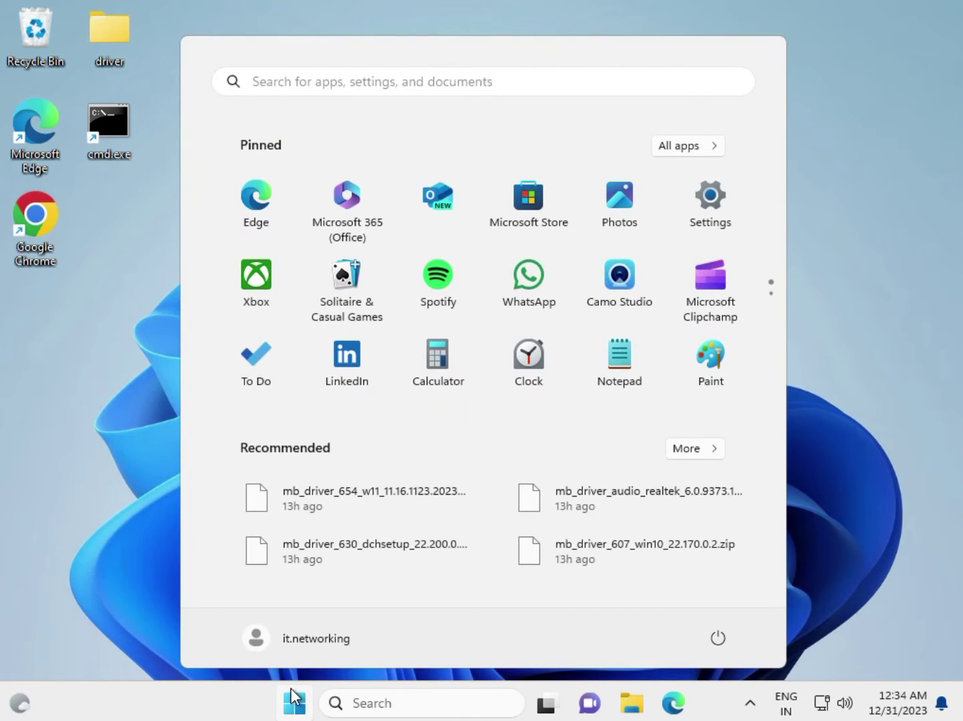
type("re")
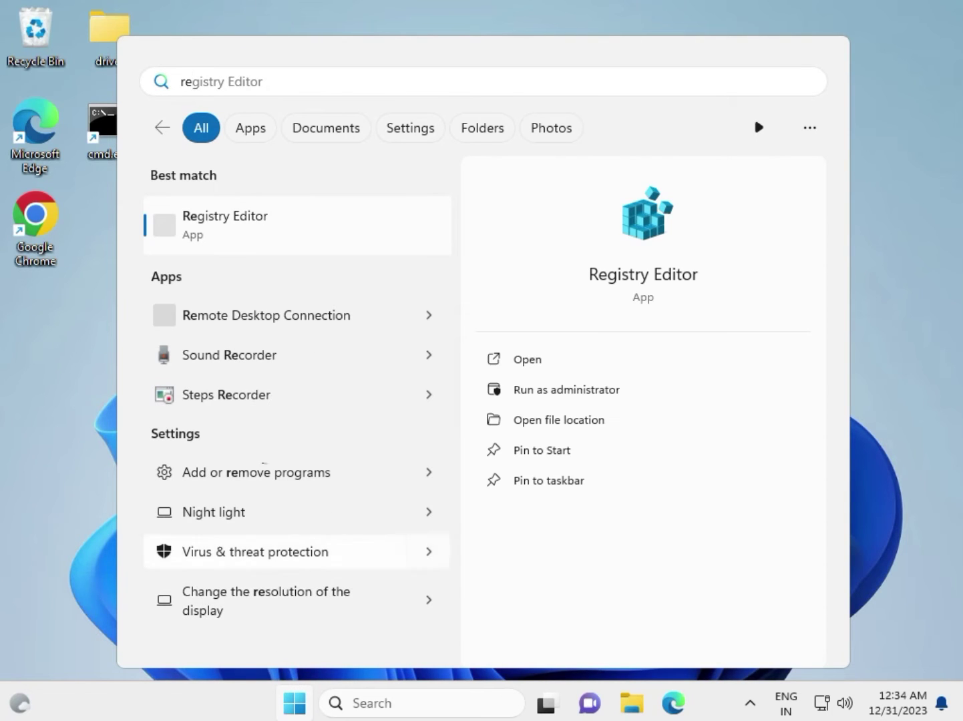
left_click(232, 359)
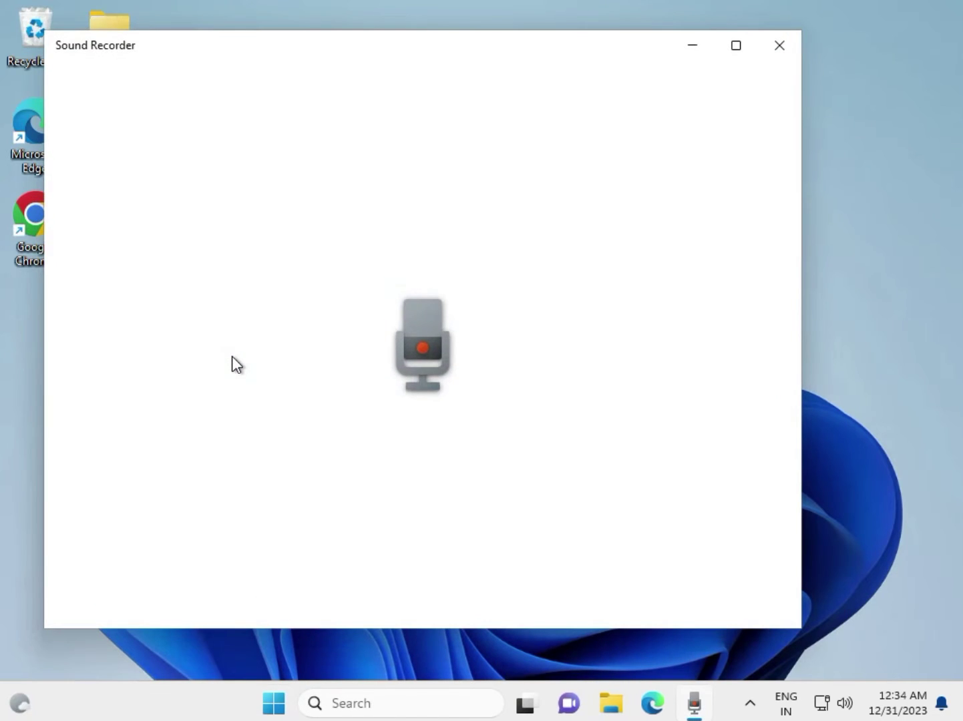
Attempt a recording, refuse microphone access, retry, then close Sound Recorder.
left_click(290, 587)
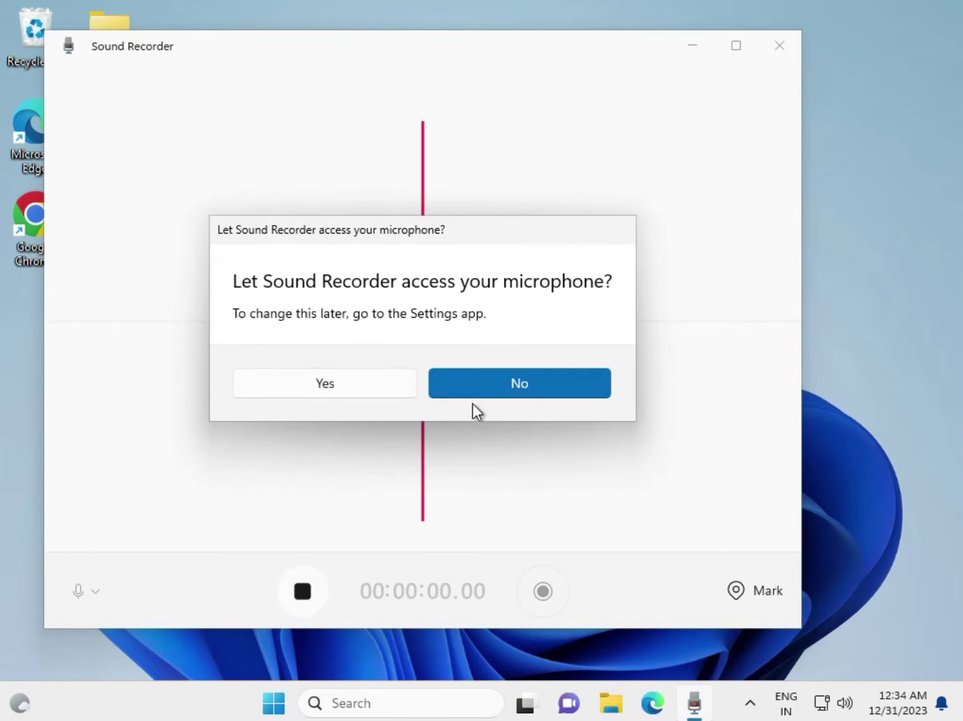
left_click(475, 392)
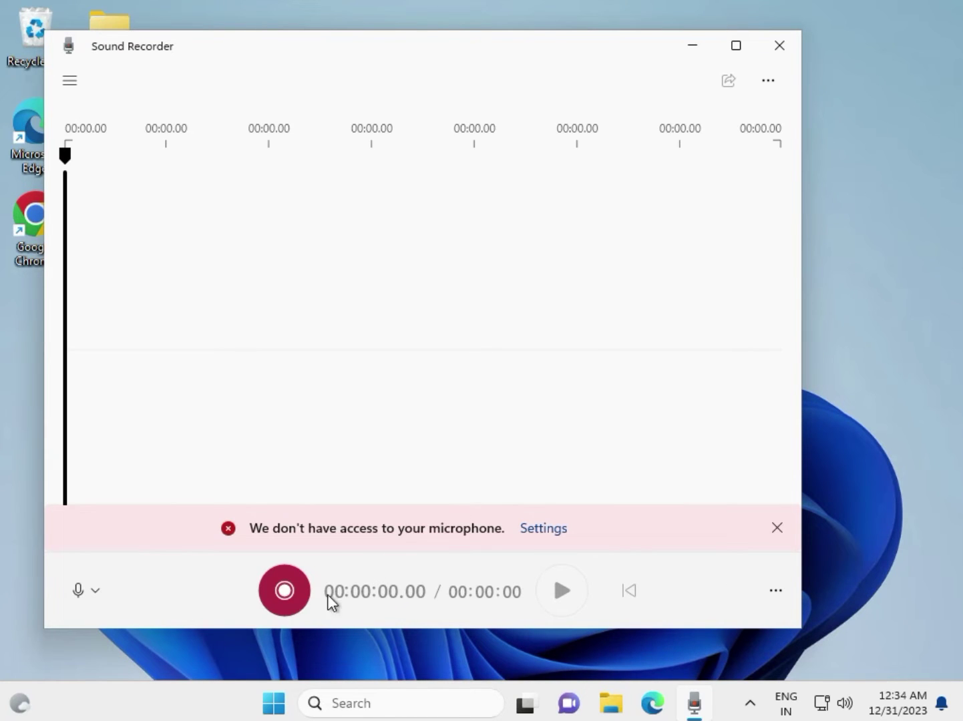
left_click(284, 591)
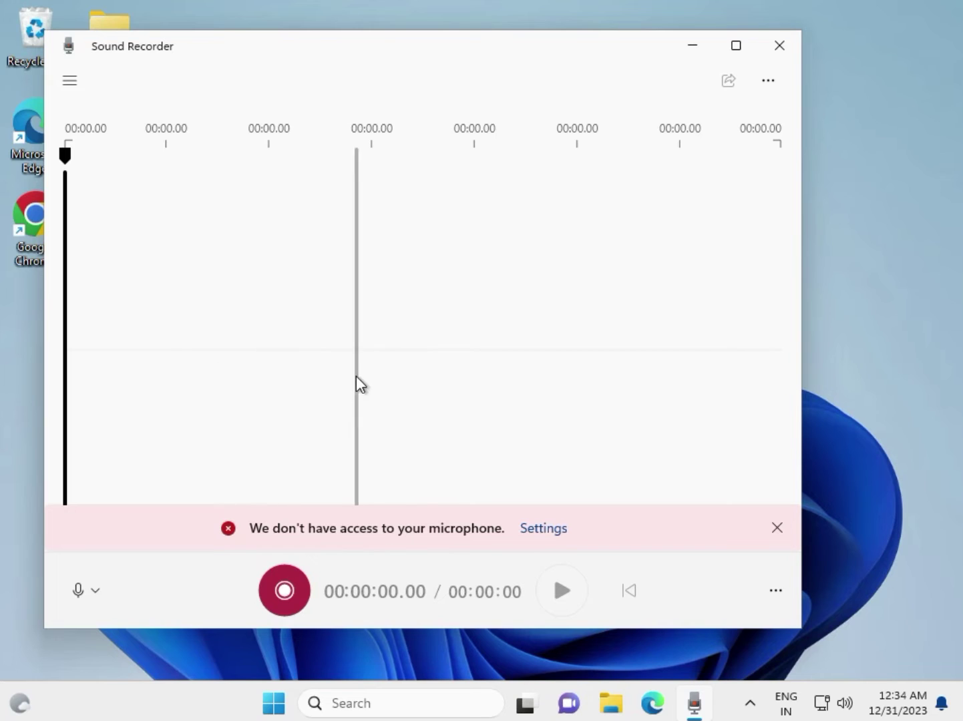
left_click(778, 44)
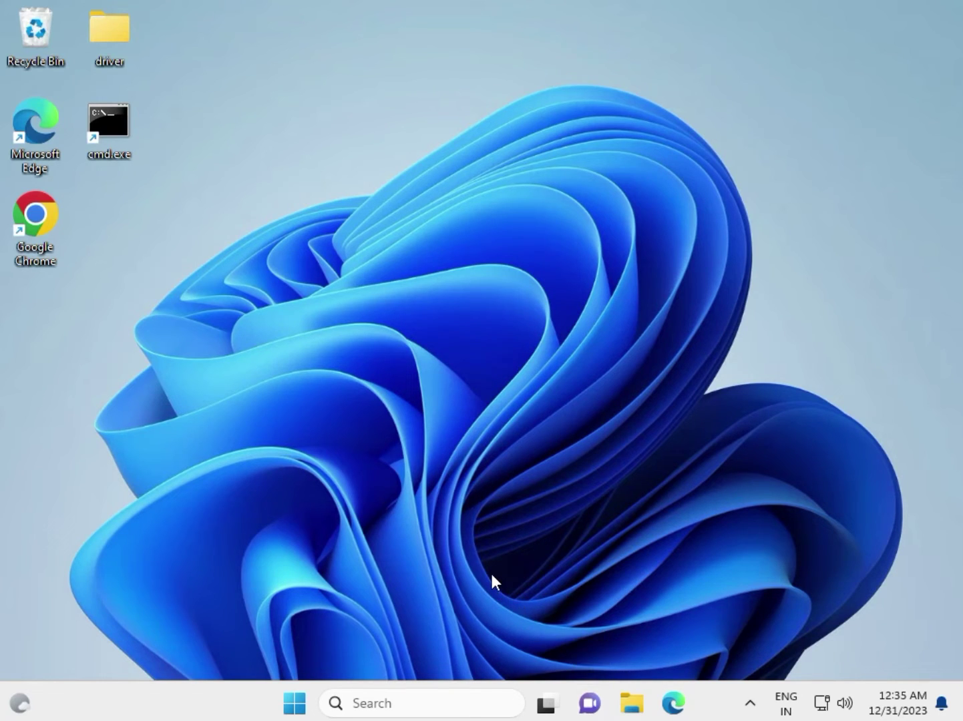
In Device Manager, search automatically for a newer Intel USB host controller driver.
left_click(303, 699)
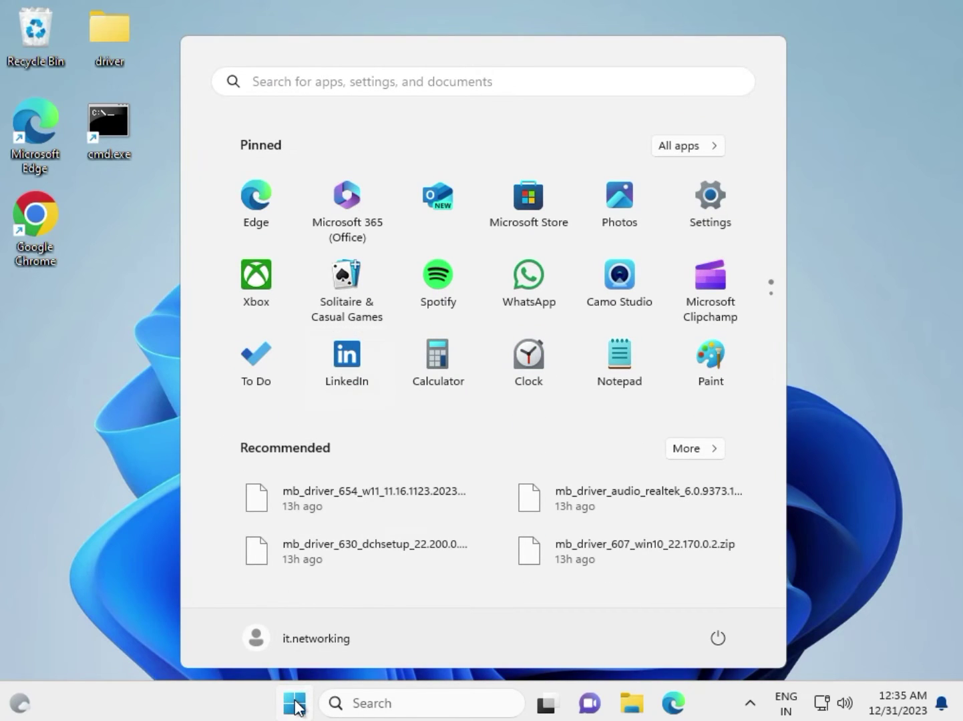
right_click(294, 699)
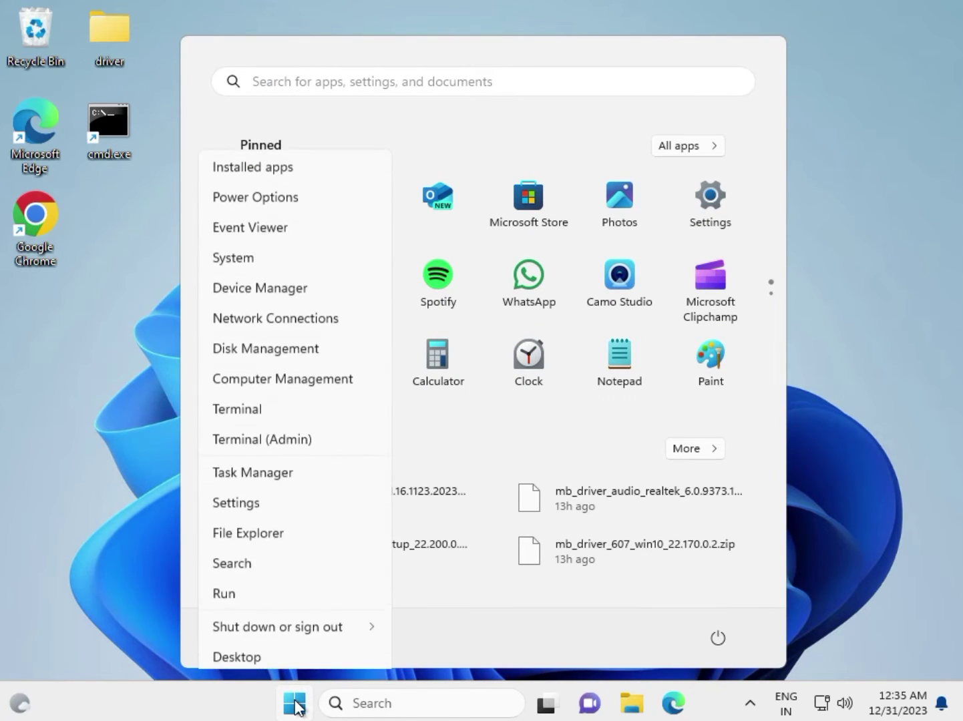
left_click(258, 289)
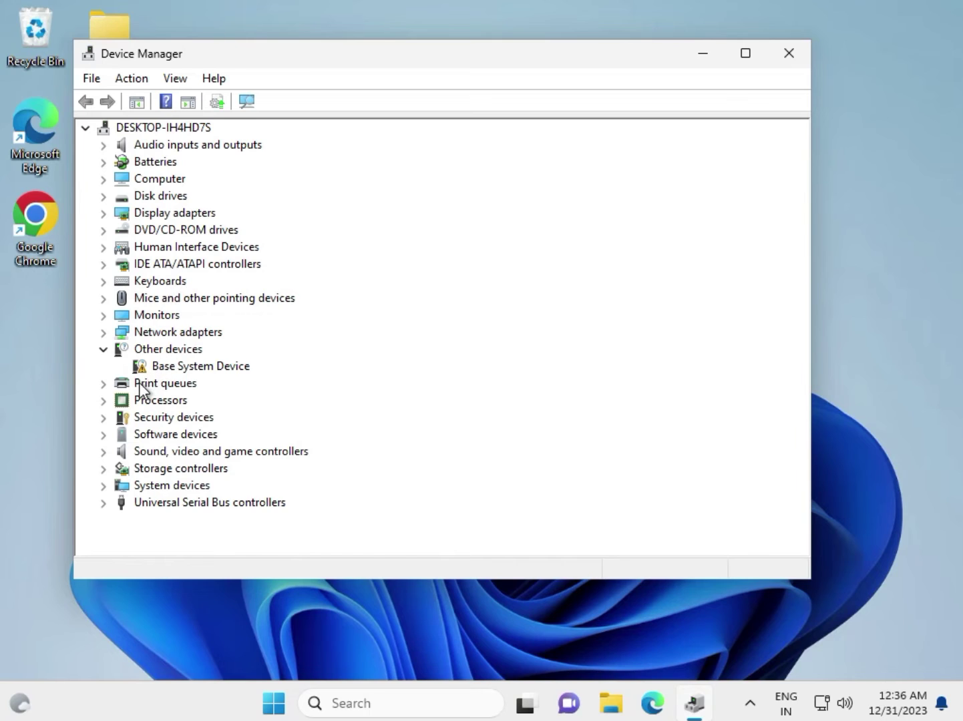
left_click(104, 502)
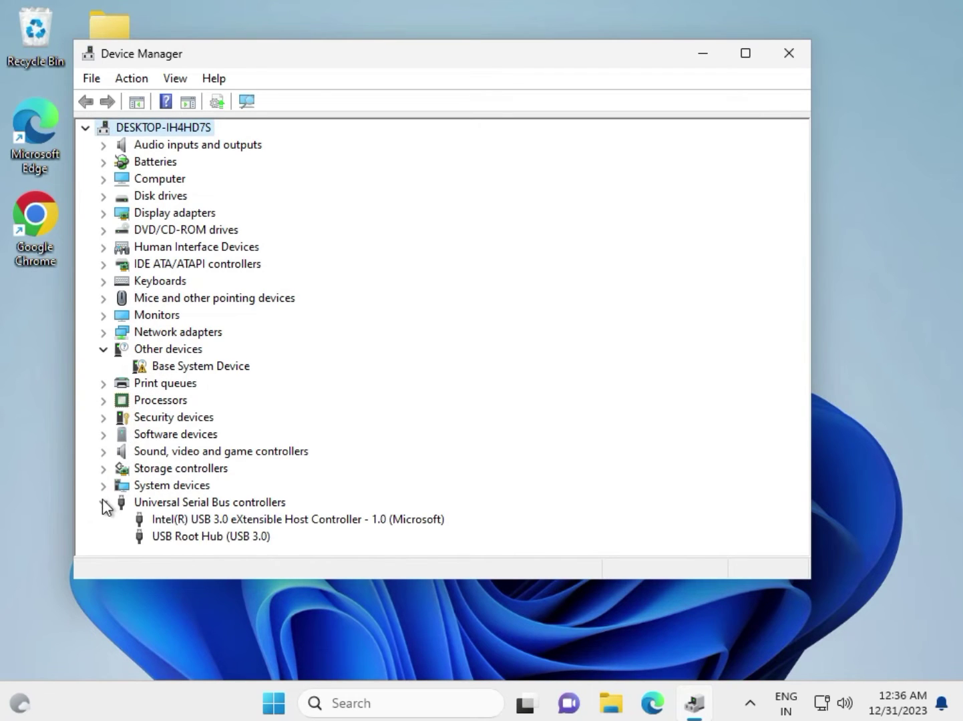
right_click(191, 520)
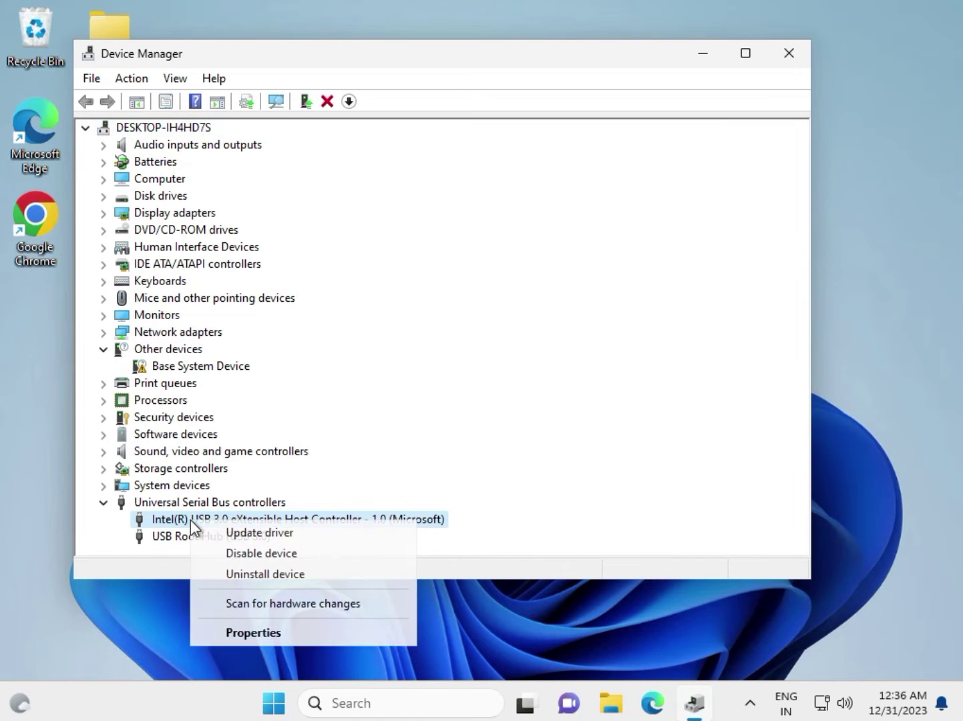
left_click(228, 532)
left_click(540, 304)
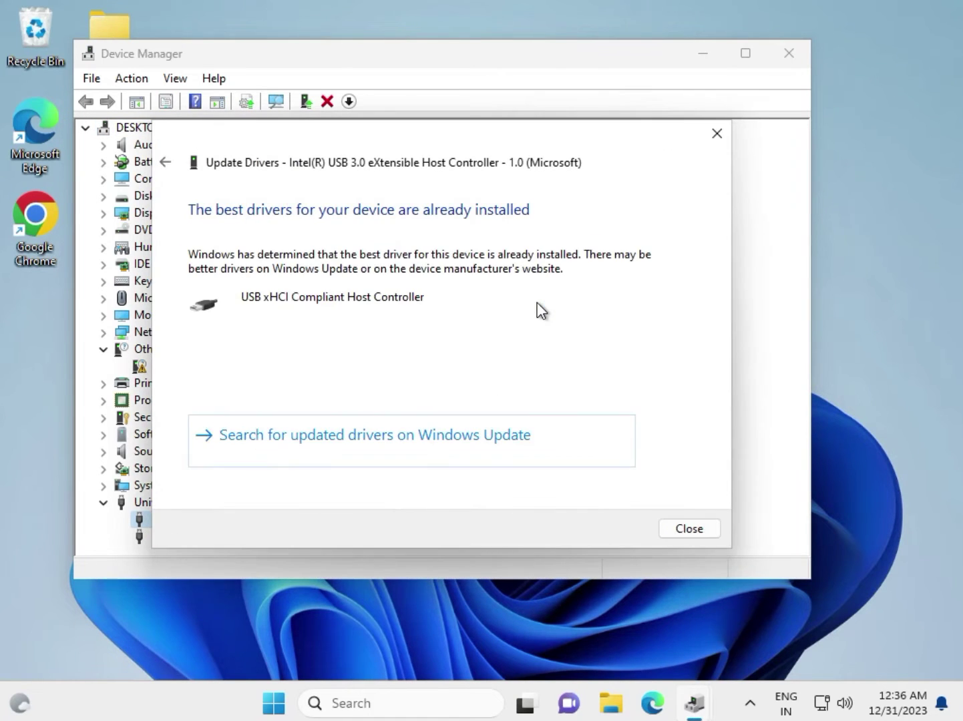
left_click(688, 530)
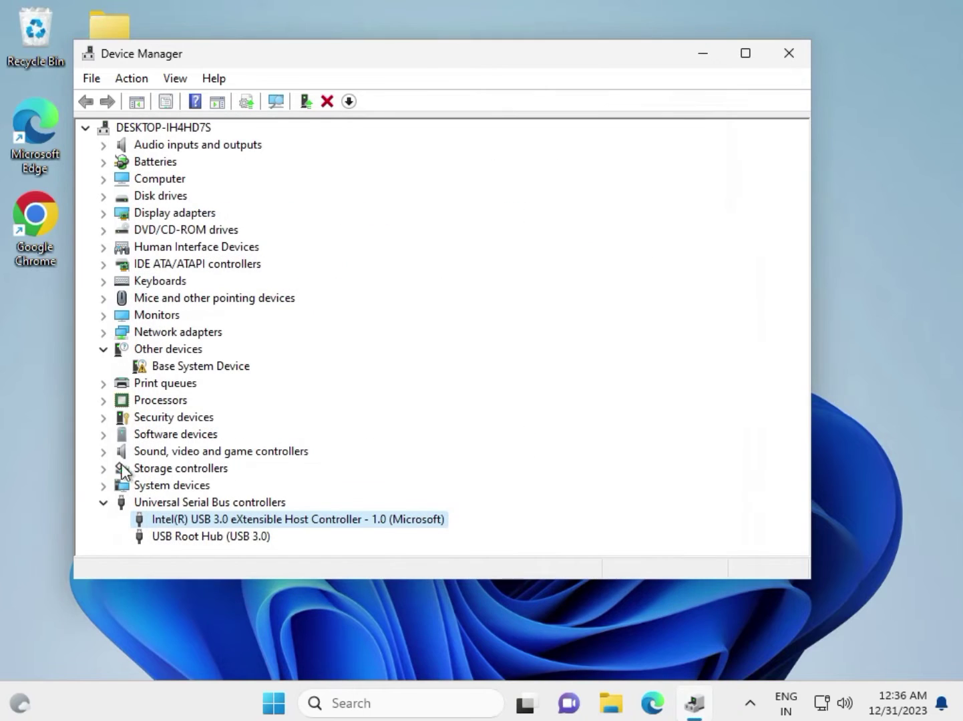
Search automatically for a newer High Definition Audio Device driver.
left_click(103, 451)
left_click(163, 469)
right_click(164, 468)
left_click(197, 482)
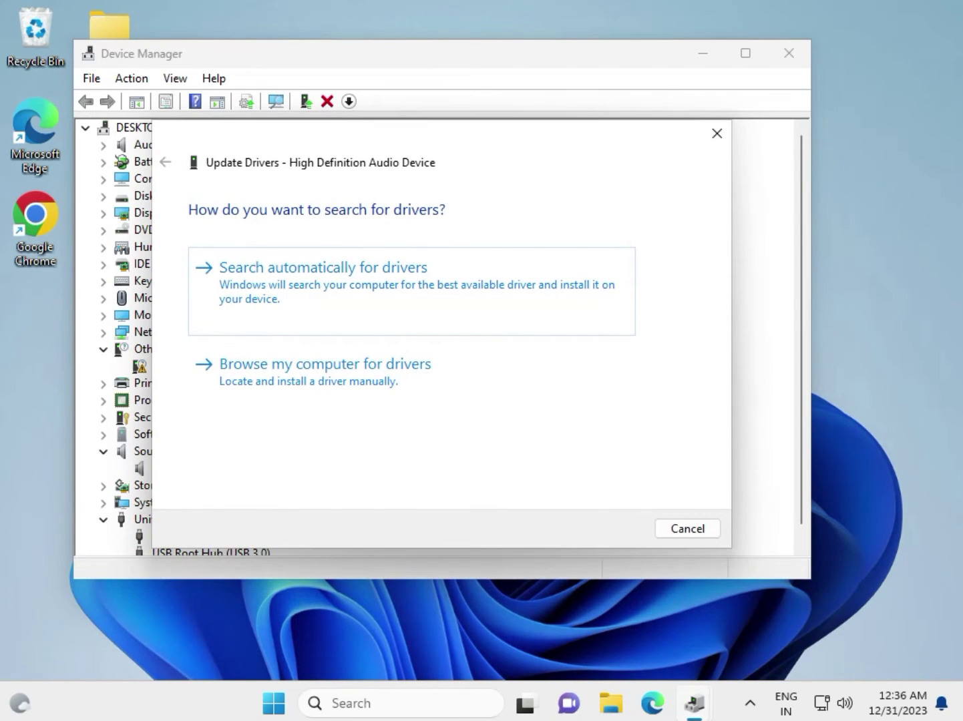
left_click(401, 278)
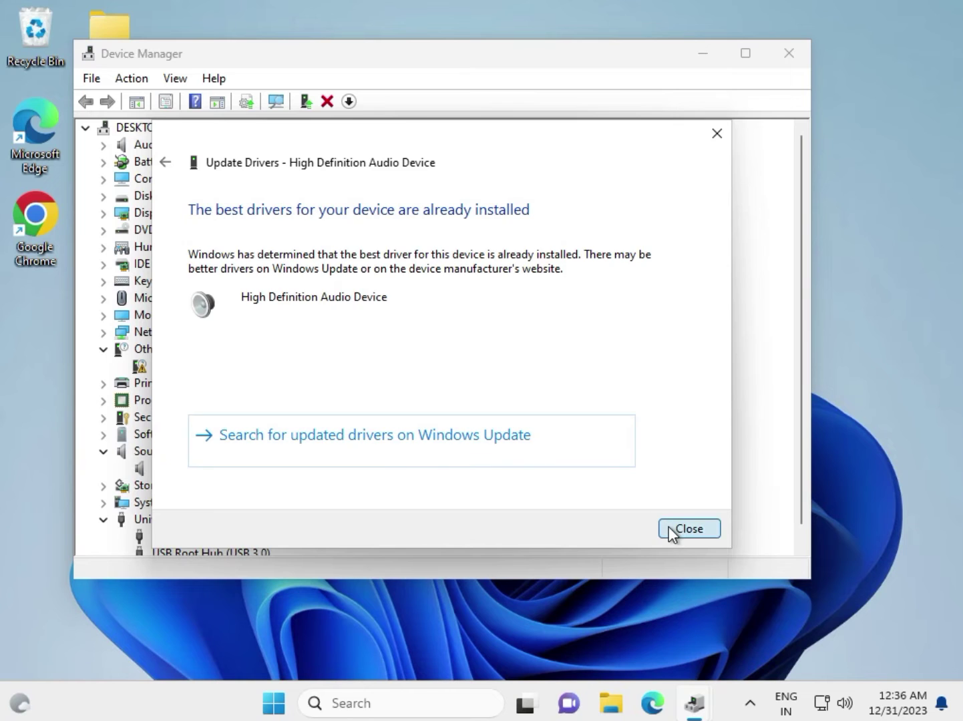
left_click(669, 530)
Close Device Manager, check the Windows Update status in Settings, then close it.
left_click(786, 48)
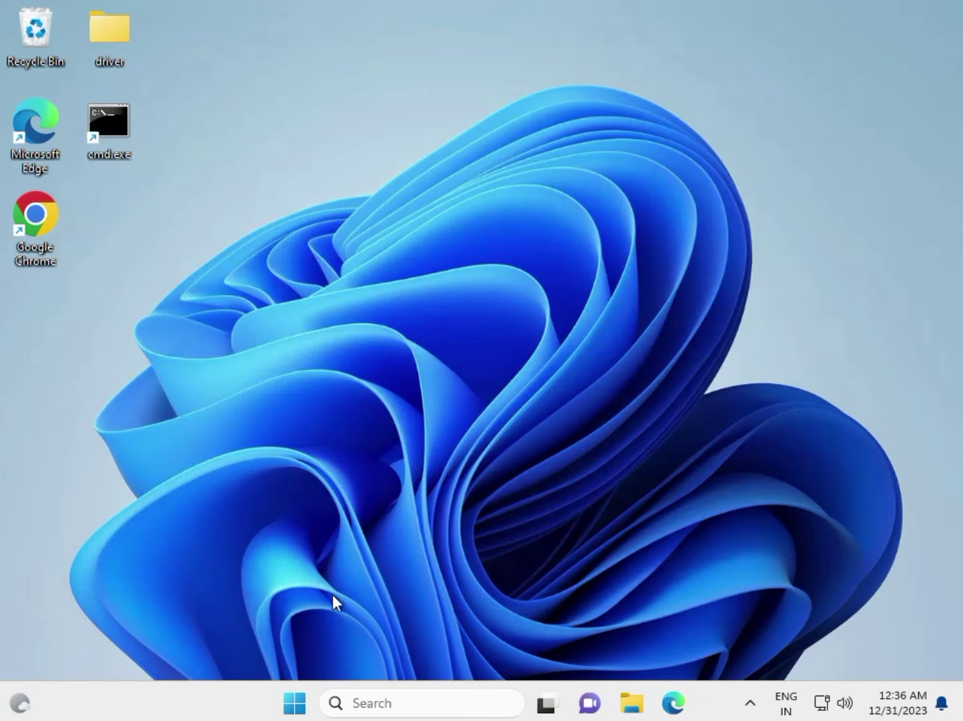
left_click(299, 703)
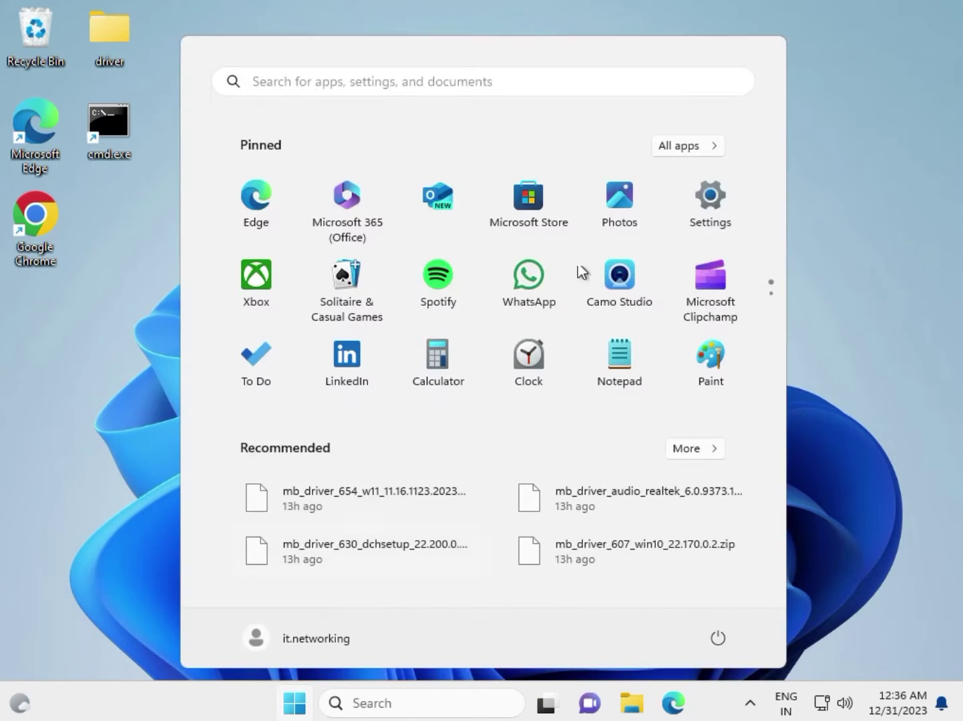
left_click(697, 219)
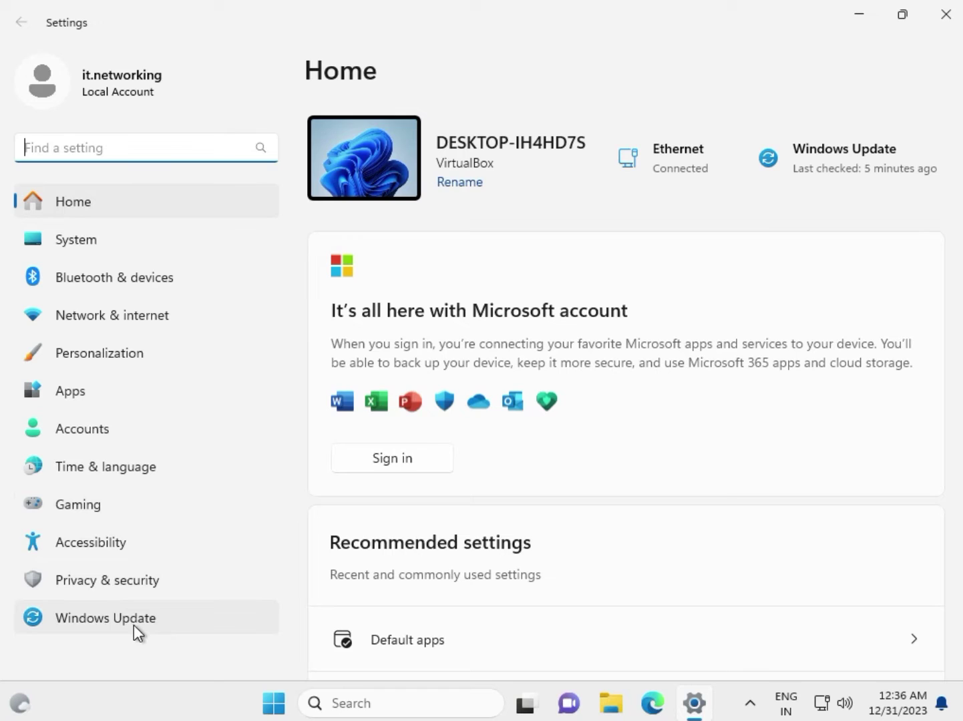
left_click(135, 624)
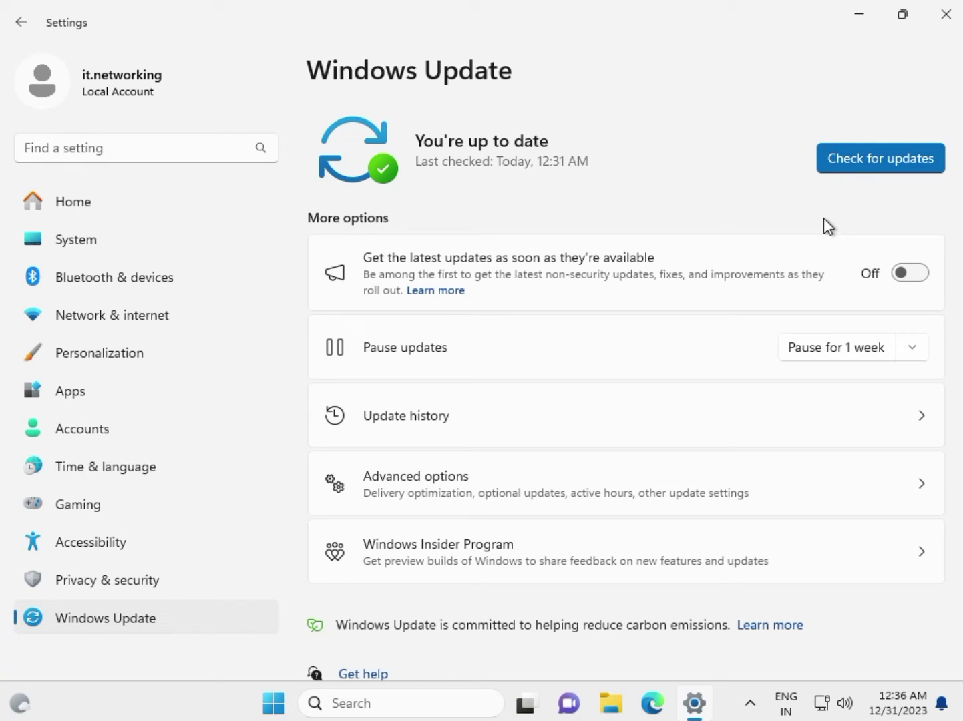
left_click(934, 24)
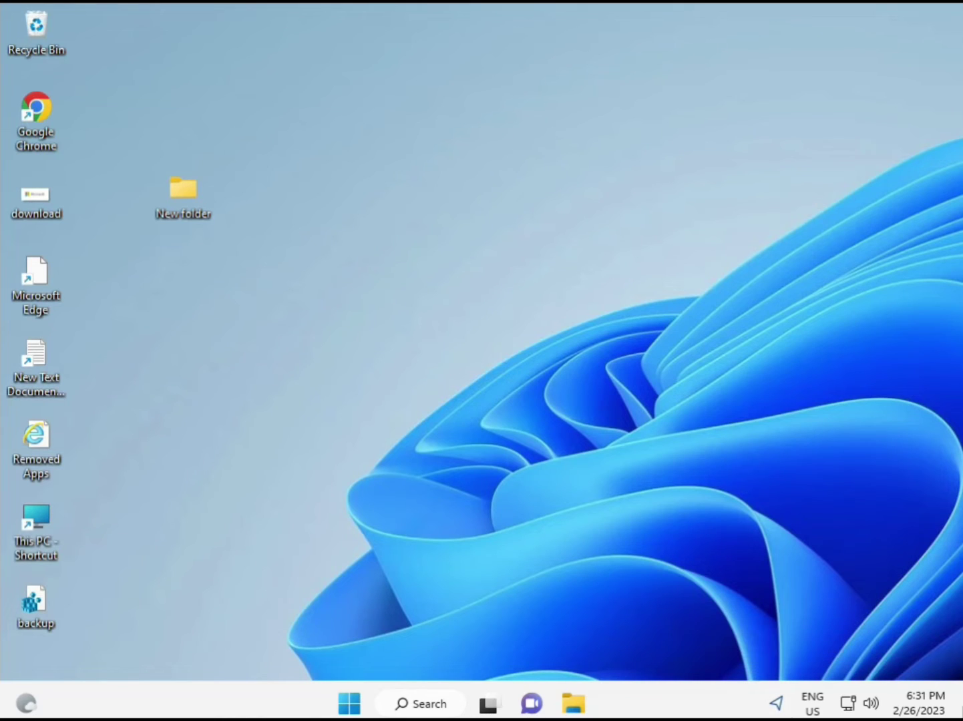
Run Command Prompt as administrator from Start search and approve the UAC prompt.
left_click(349, 703)
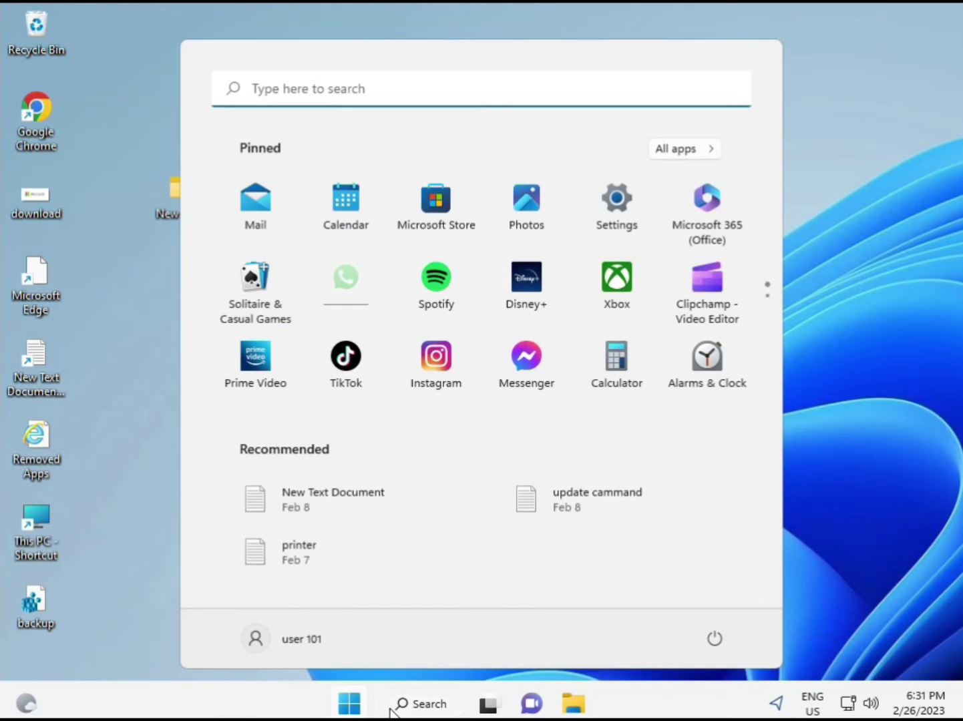
type("cmd")
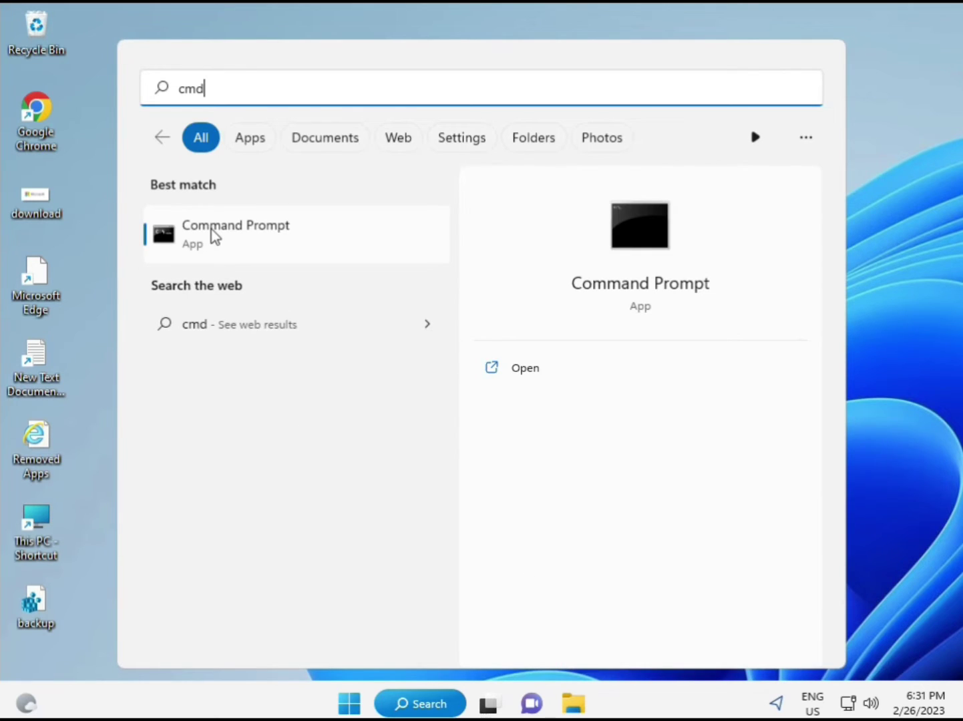
left_click(211, 229)
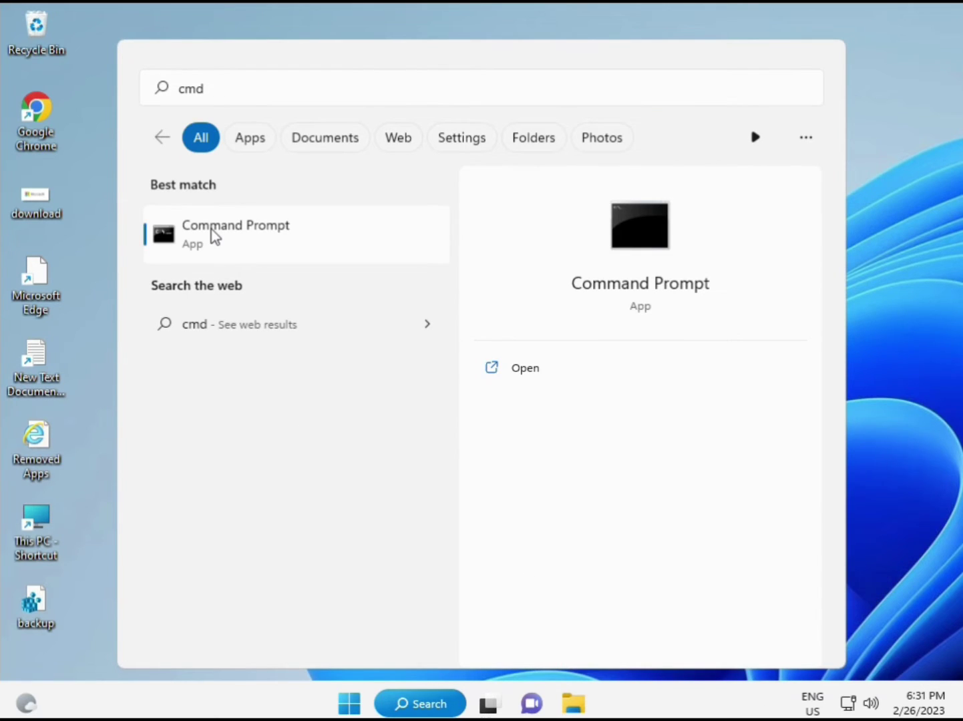
right_click(244, 235)
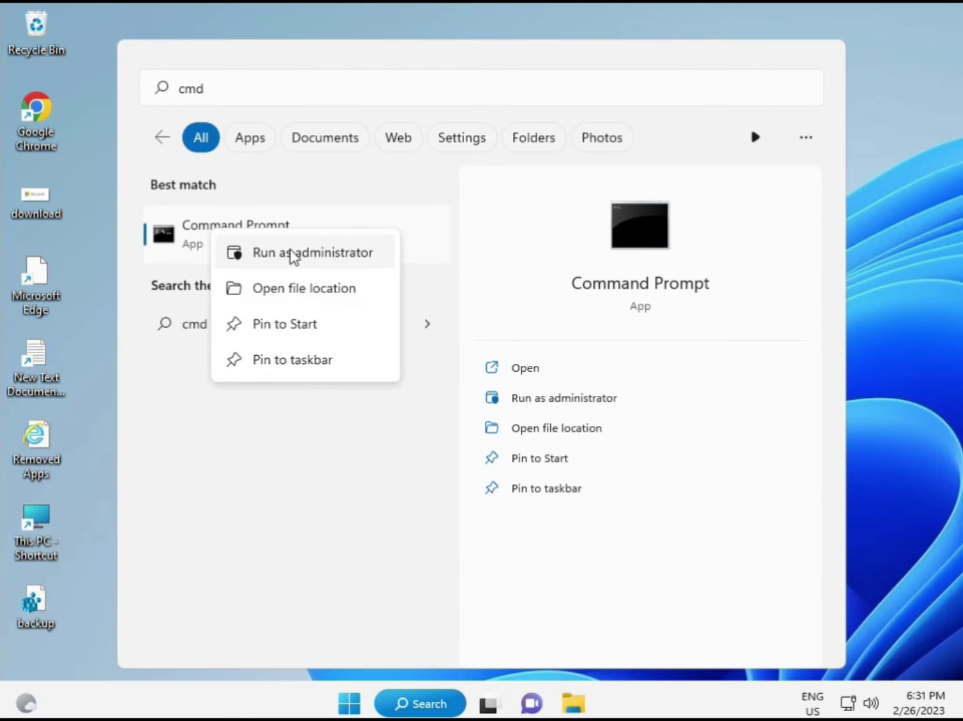
left_click(301, 256)
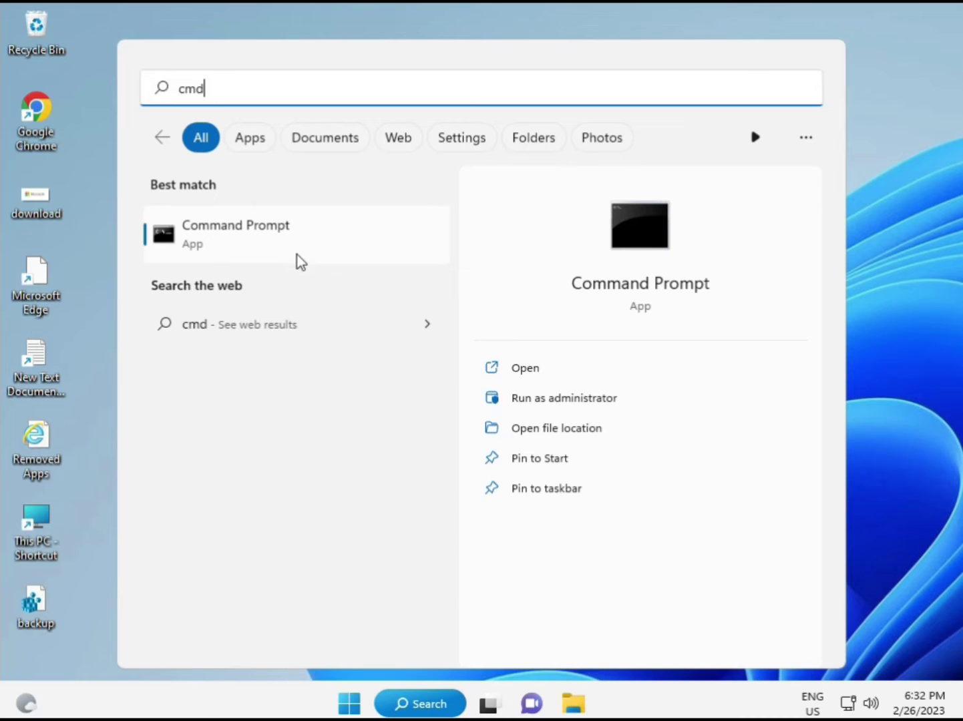
key("ctrl+shift+Return")
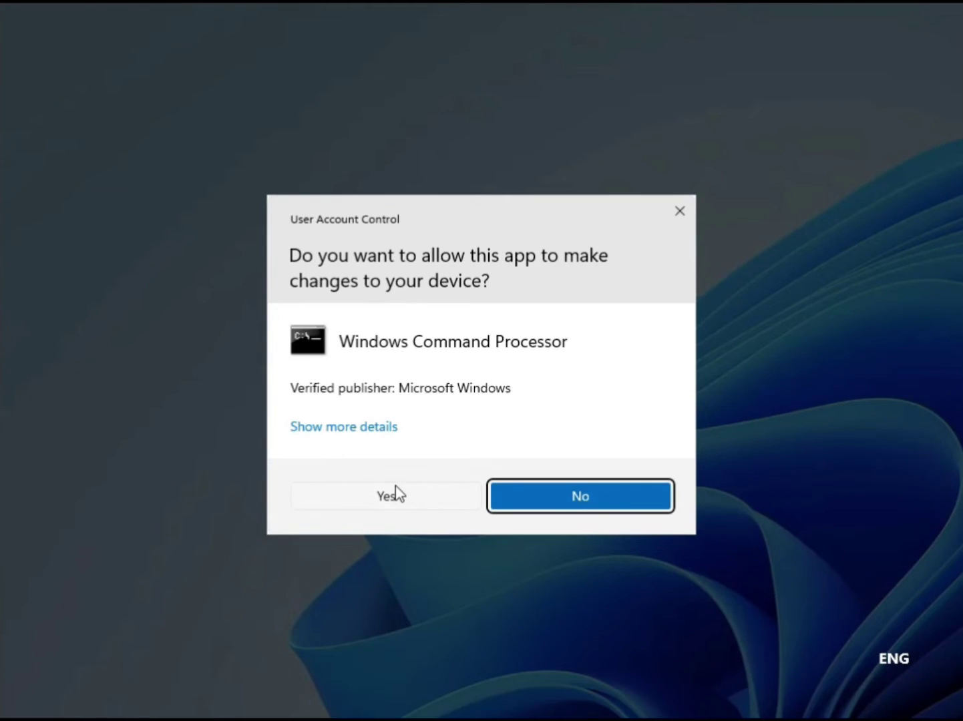
left_click(396, 495)
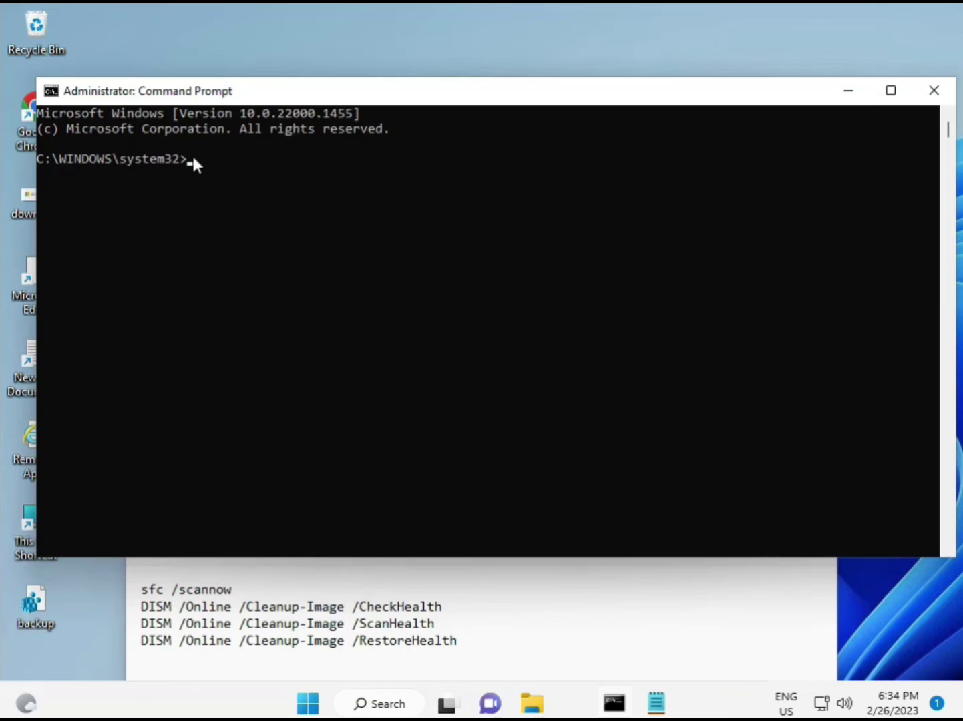
Run sfc /scannow in the admin console and let verification reach 100% with no violations.
left_click(194, 158)
type("sca")
key("BackSpace")
key("BackSpace")
key("BackSpace")
type("sfc ")
type("/scannow")
key("Return")
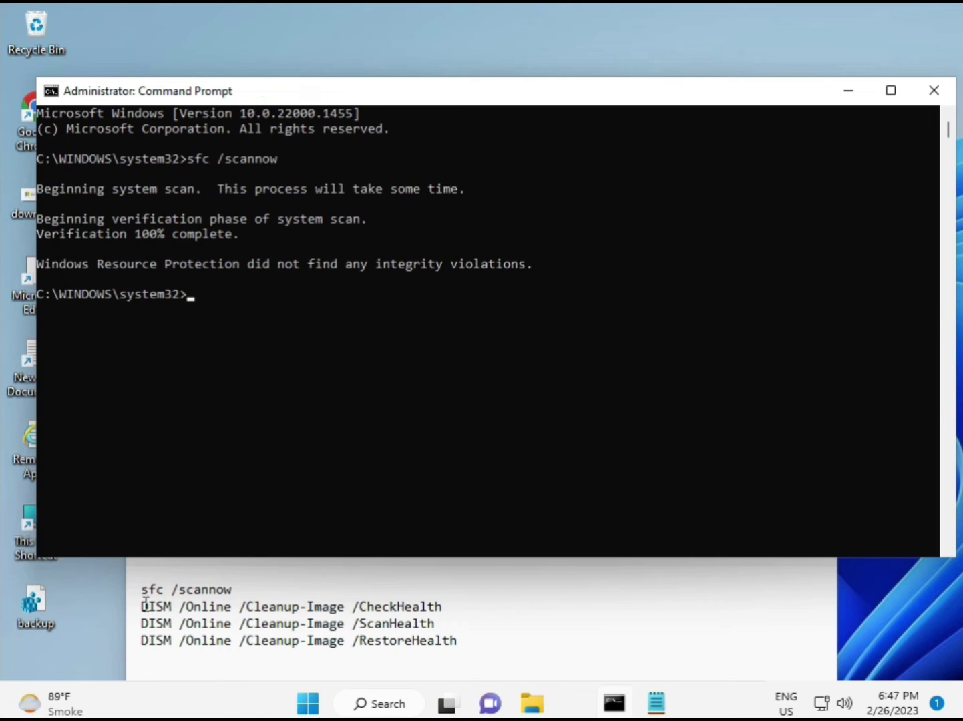
Copy the DISM CheckHealth command line from the Notepad notes.
left_click_drag(144, 607, 451, 606)
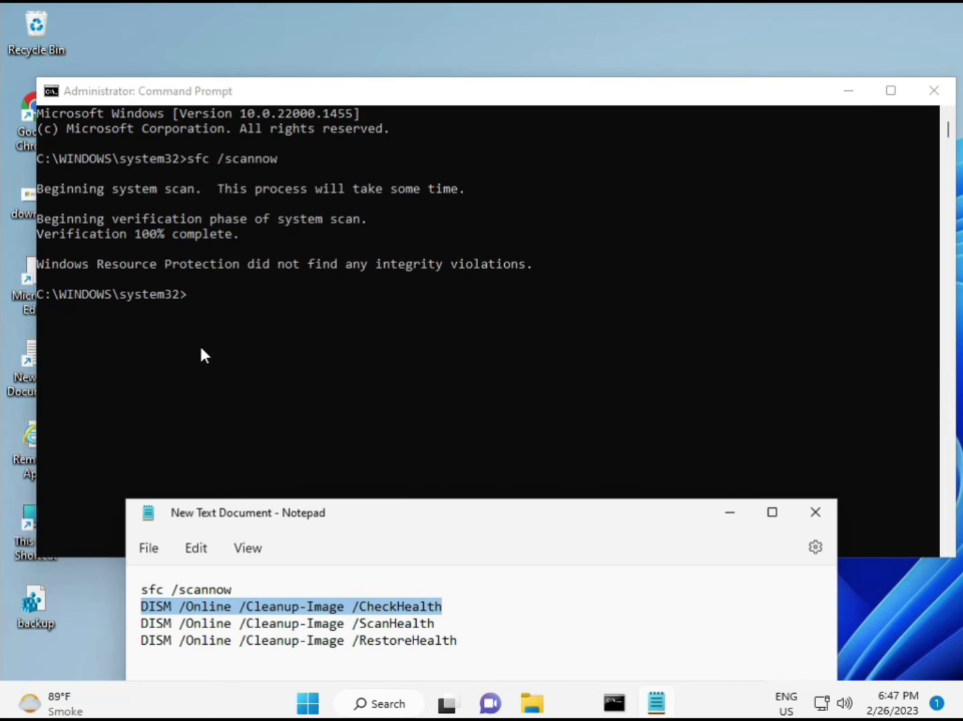
right_click(255, 607)
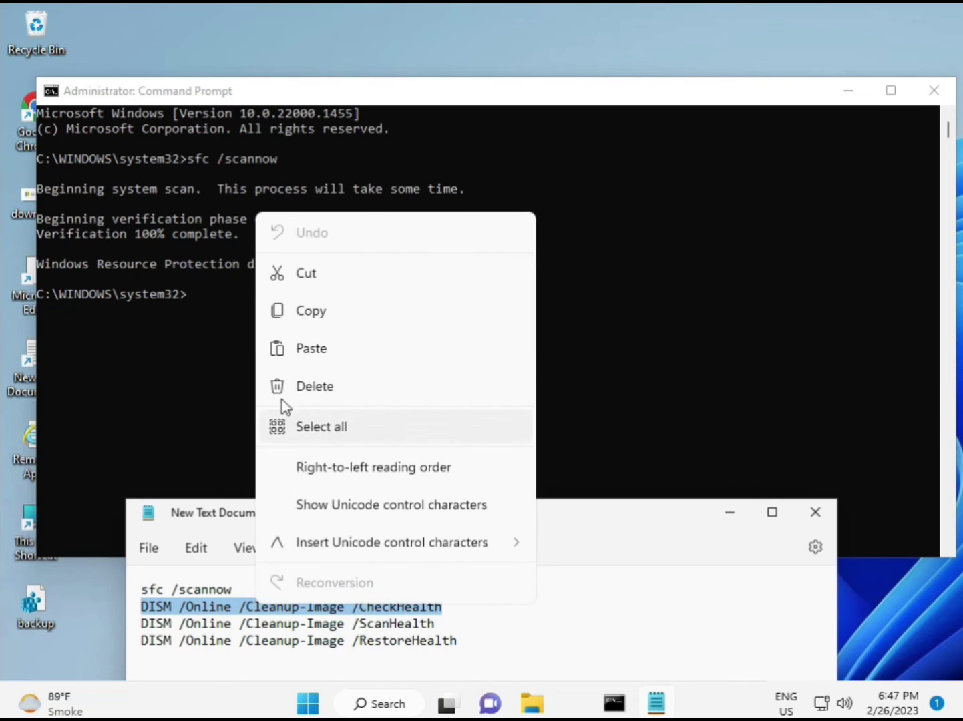
left_click(301, 320)
Paste the CheckHealth command into Command Prompt and run it, reporting no corruption.
left_click(193, 295)
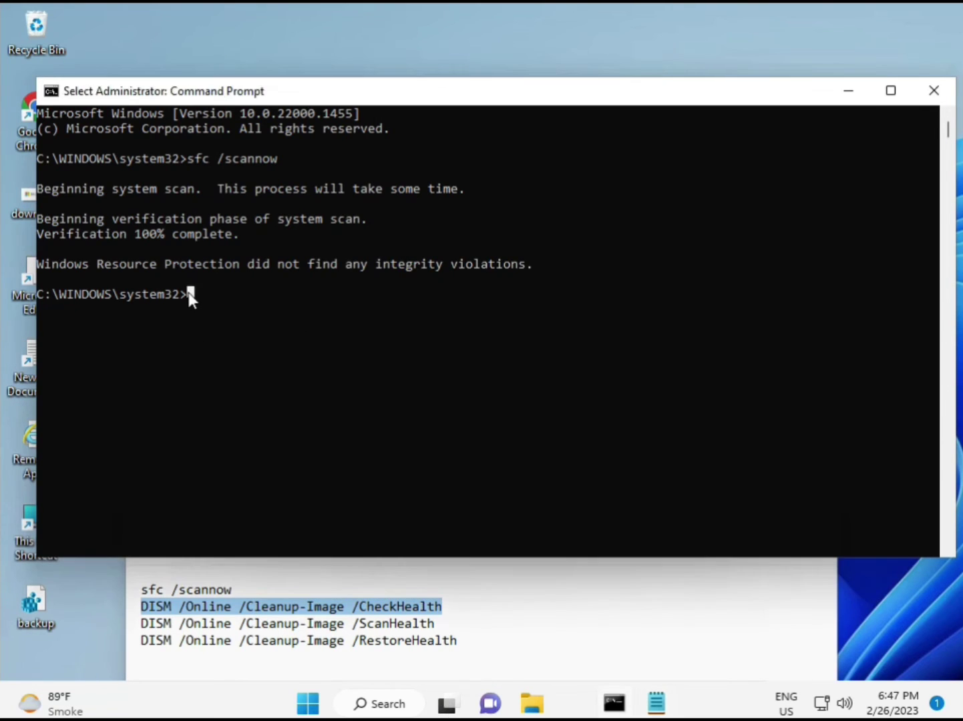
right_click(77, 92)
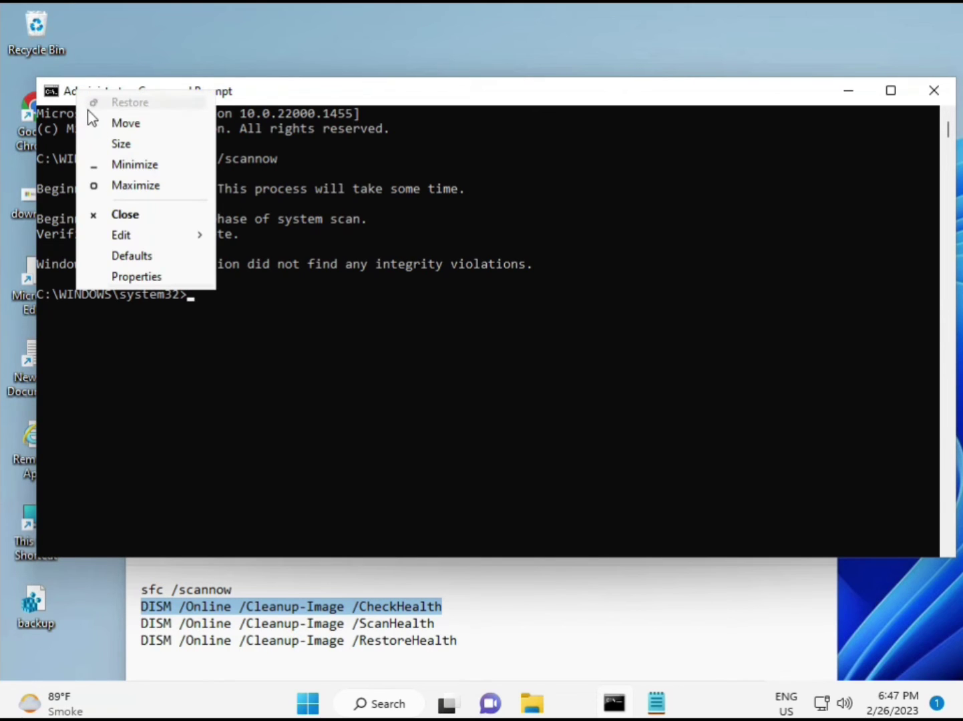
mouse_move(146, 236)
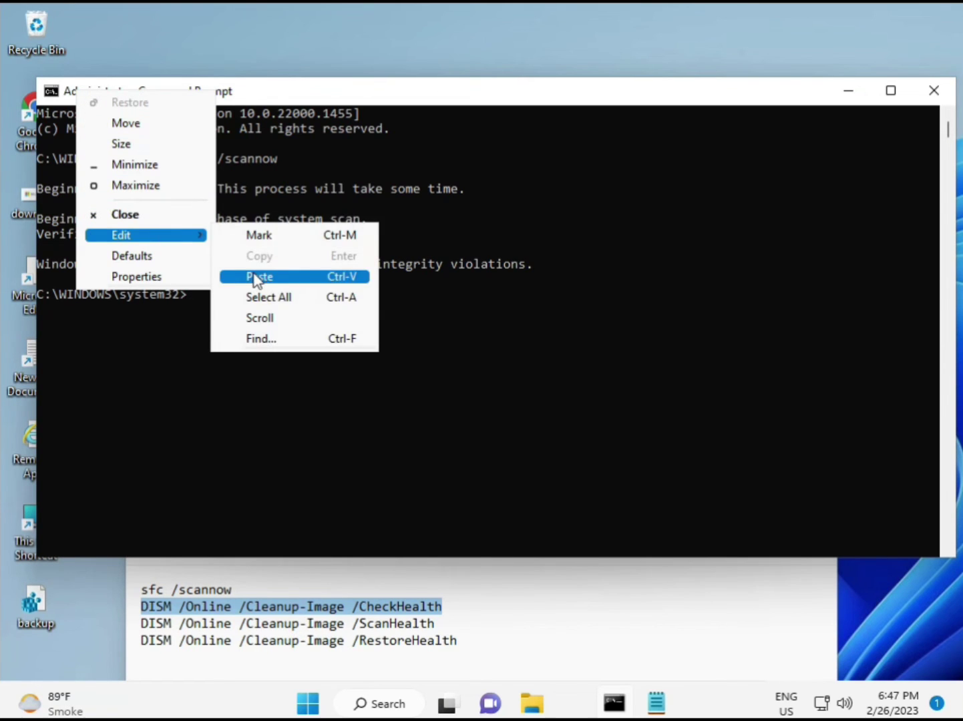
left_click(254, 277)
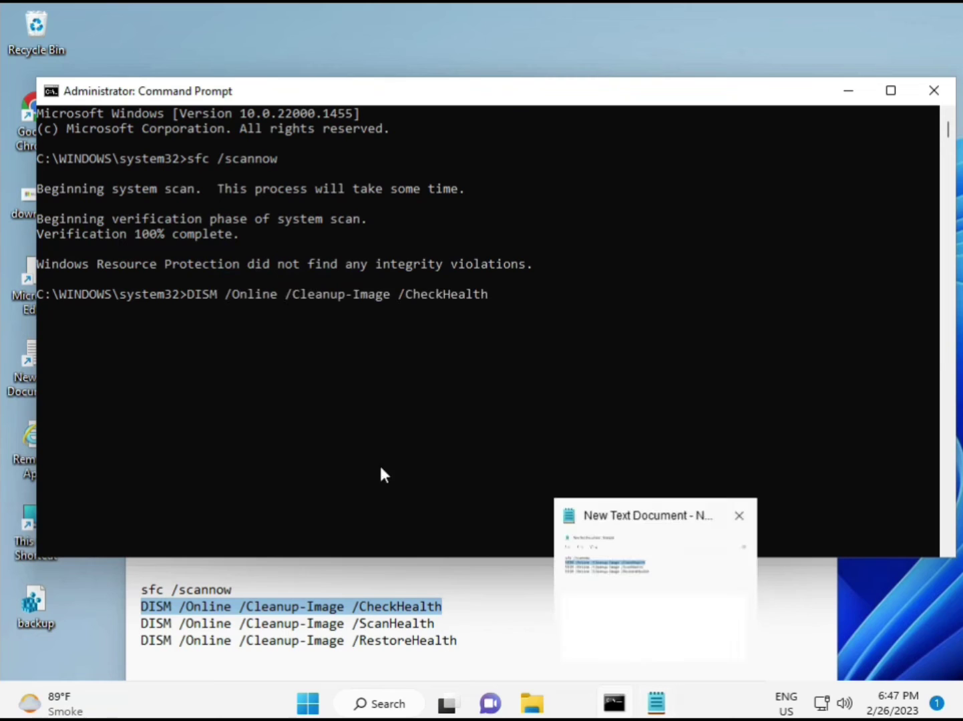
left_click(187, 296)
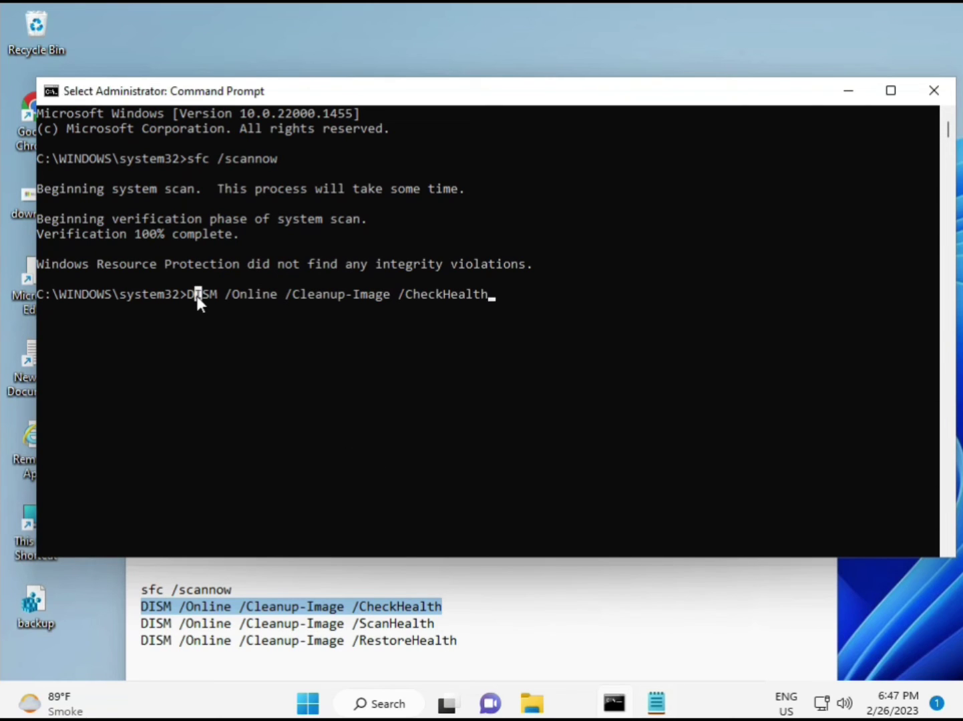
key("Escape")
key("Return")
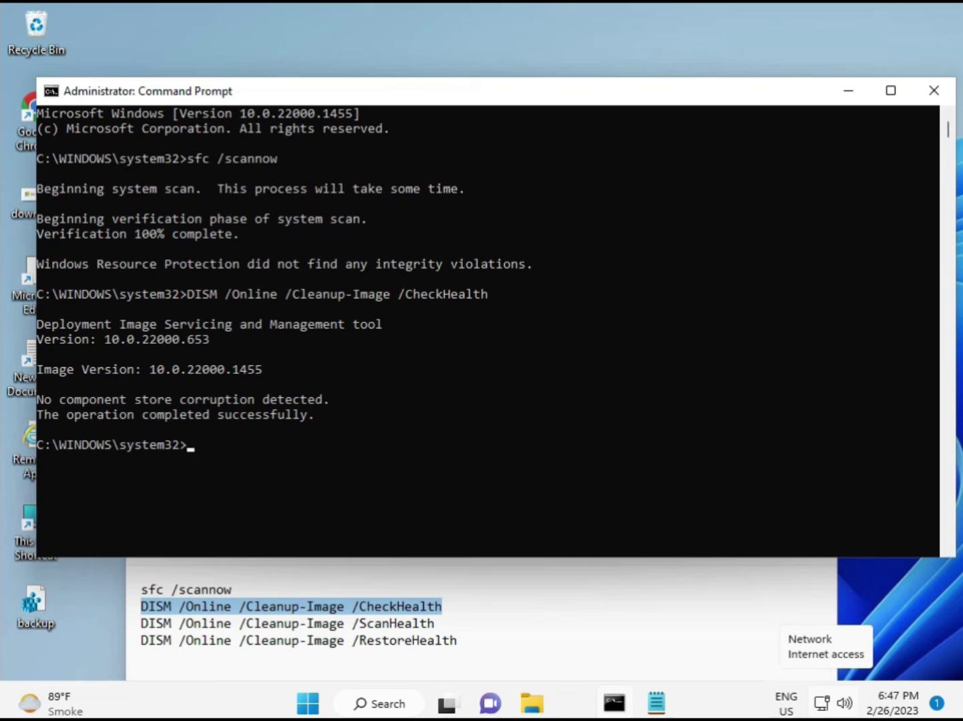
Copy the DISM ScanHealth command line from the Notepad notes.
left_click_drag(138, 624, 466, 617)
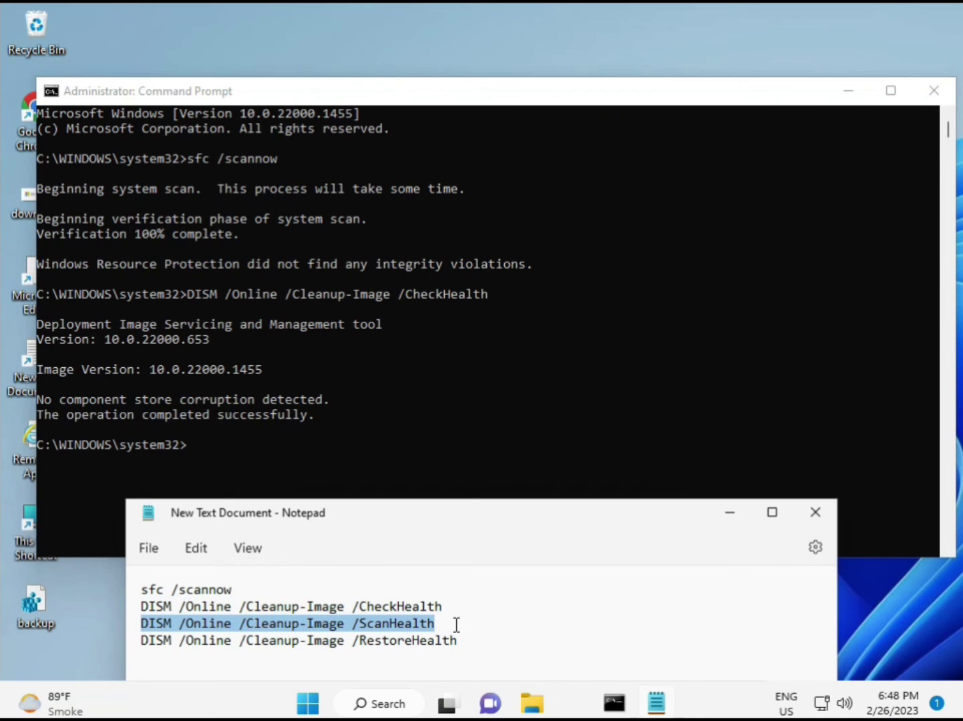
right_click(421, 624)
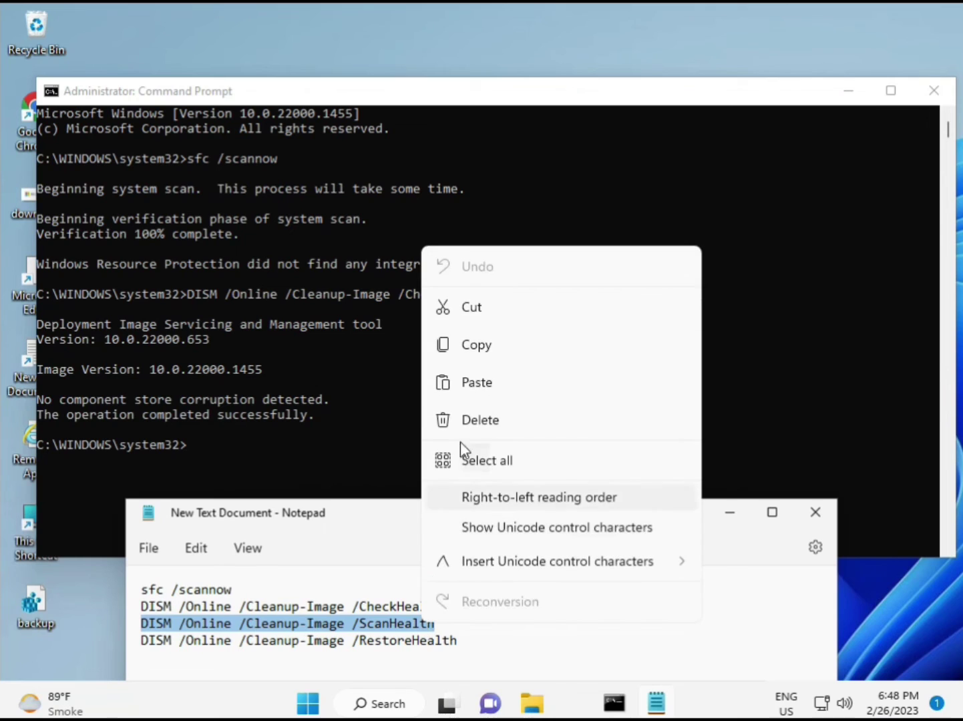
left_click(468, 346)
Paste the ScanHealth command into Command Prompt and run it to 100% with no corruption.
left_click(224, 449)
left_click(193, 447)
right_click(192, 443)
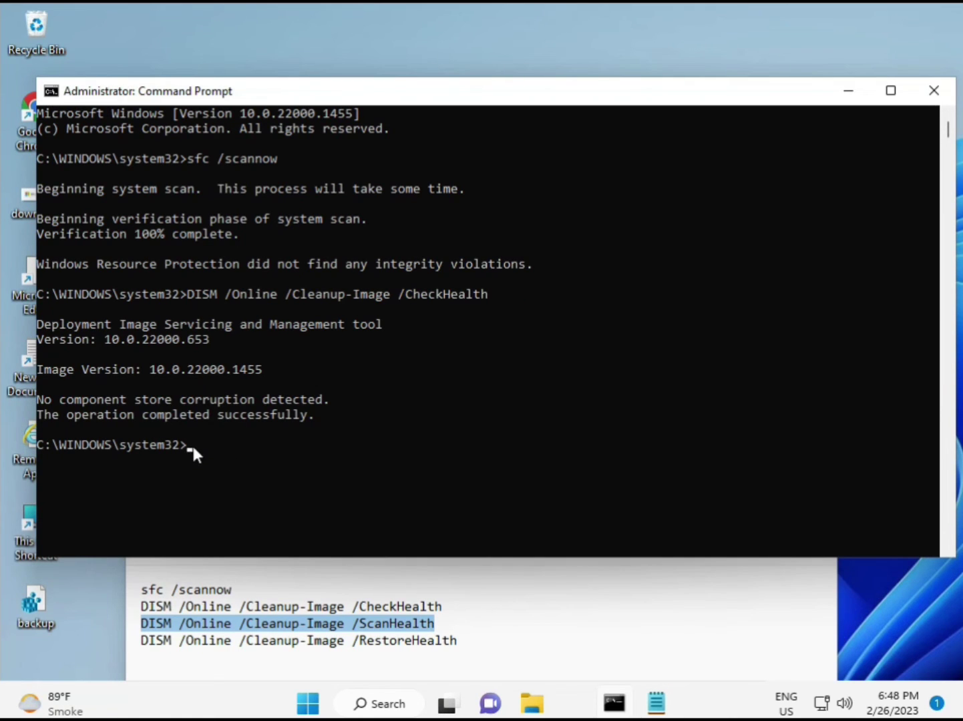
right_click(191, 442)
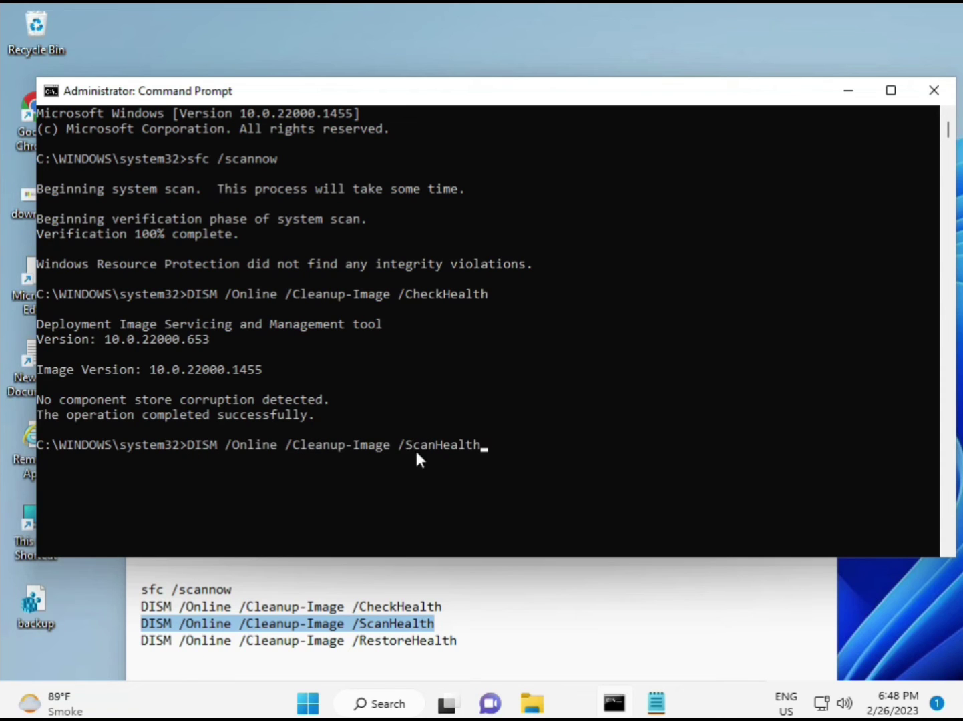
key("Return")
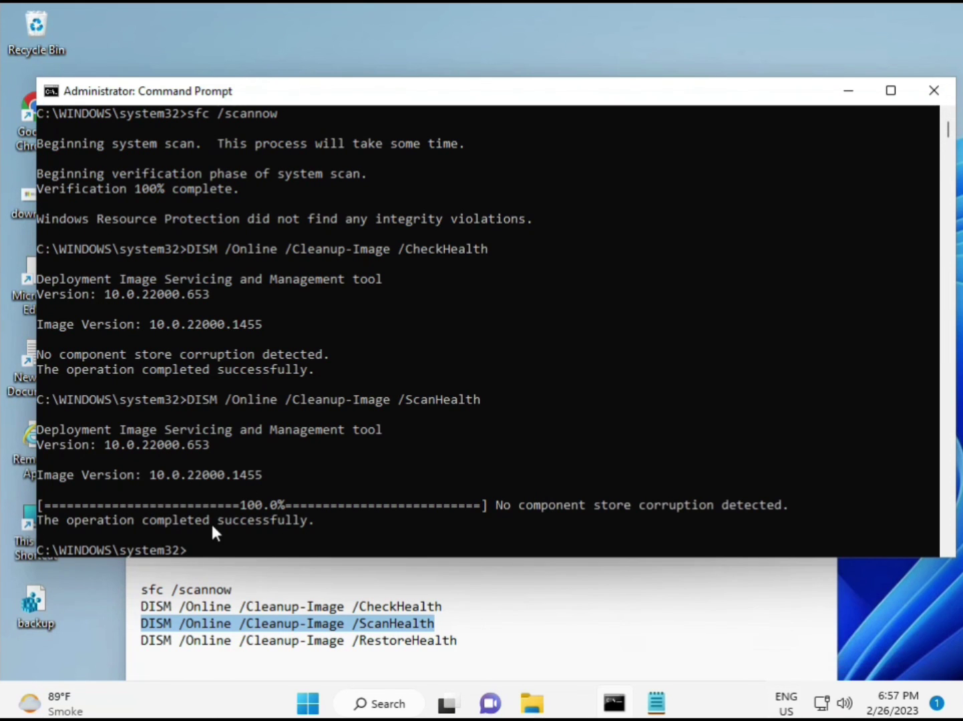
Copy the DISM RestoreHealth command line from the Notepad notes.
left_click_drag(211, 525, 315, 520)
left_click(227, 639)
triple_click(228, 644)
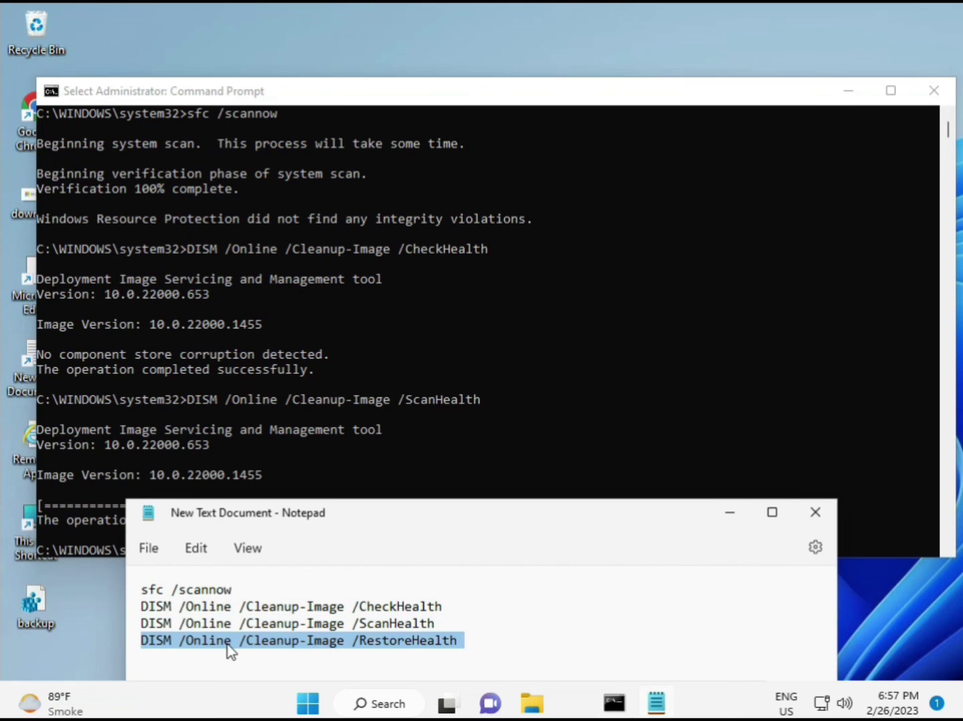
right_click(227, 647)
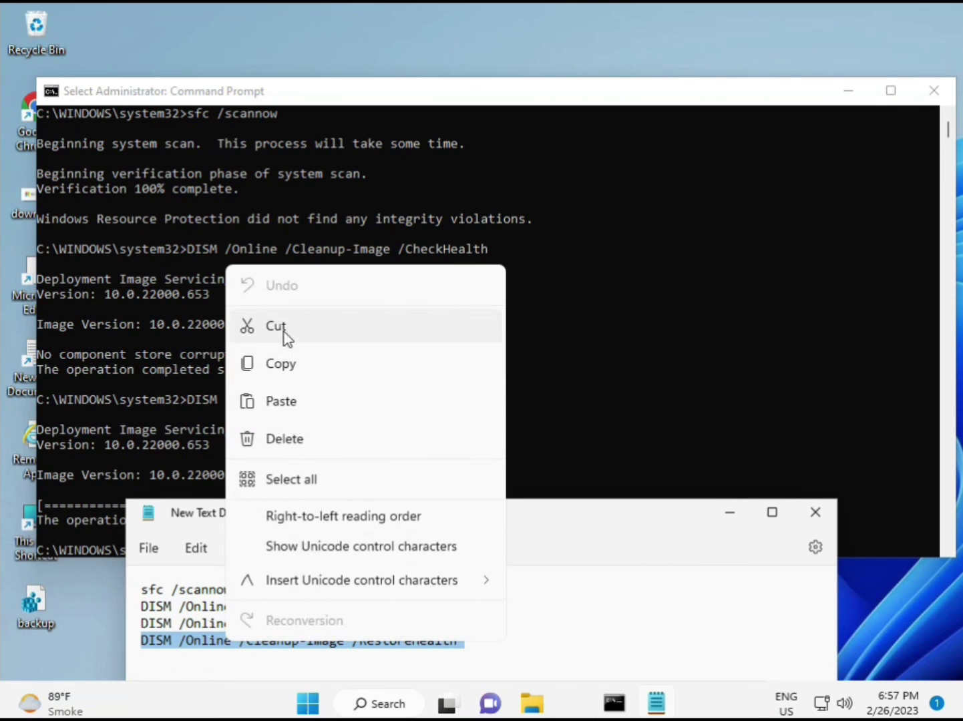
left_click(284, 366)
Paste the RestoreHealth command into Command Prompt and start the repair.
left_click(241, 494)
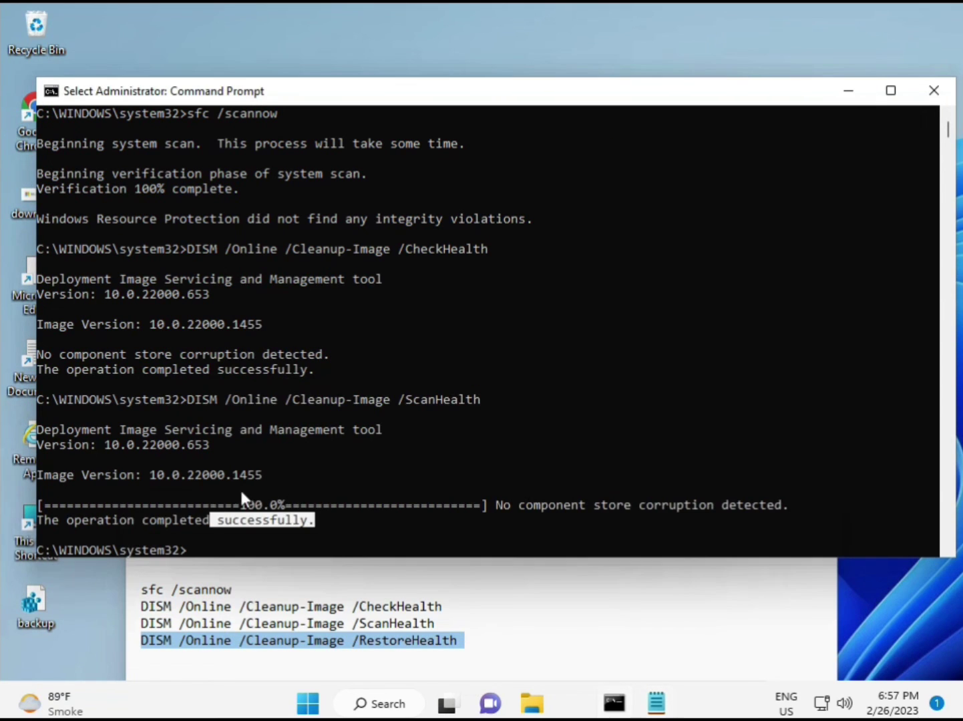
right_click(194, 551)
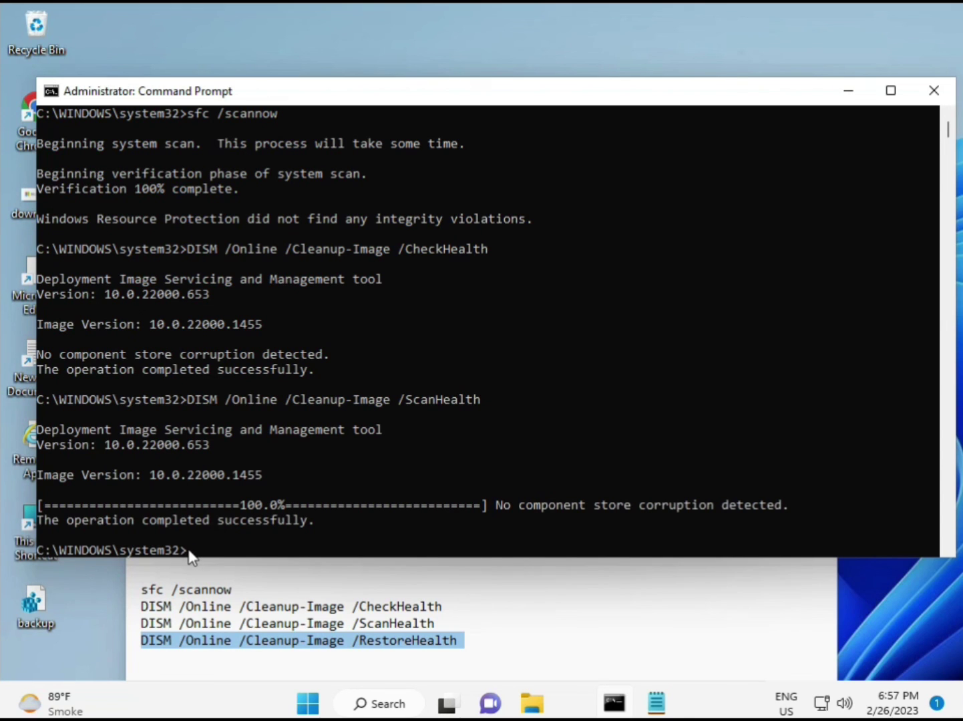
left_click(189, 555)
right_click(189, 556)
right_click(188, 555)
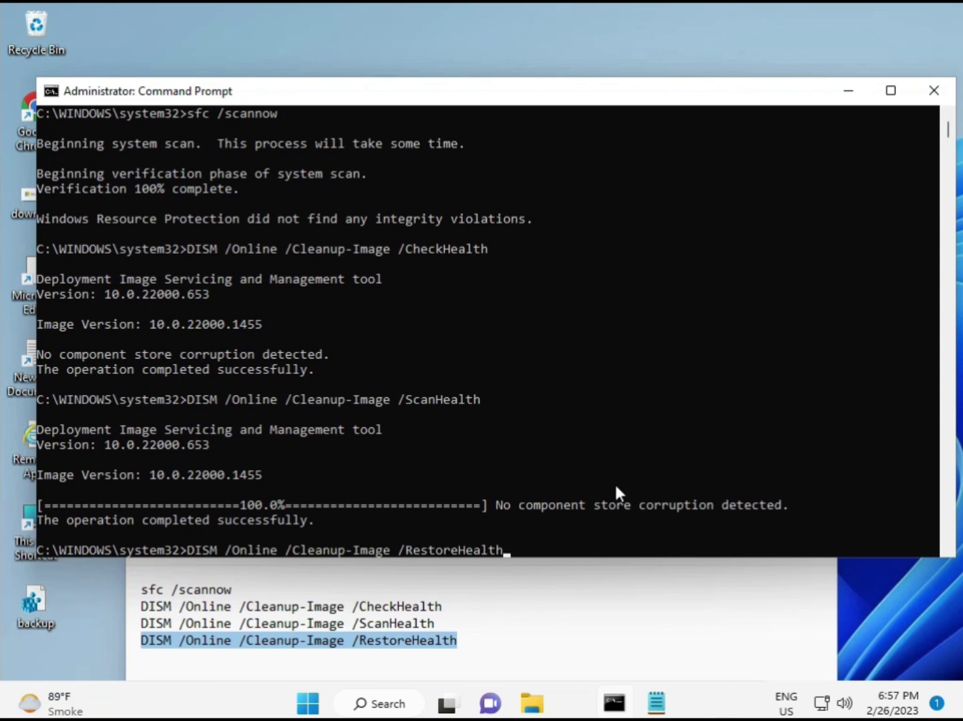
scroll(572, 459, "down", 9)
scroll(553, 451, "up", 5)
scroll(504, 425, "up", 2)
scroll(466, 412, "up", 2)
left_click(949, 143)
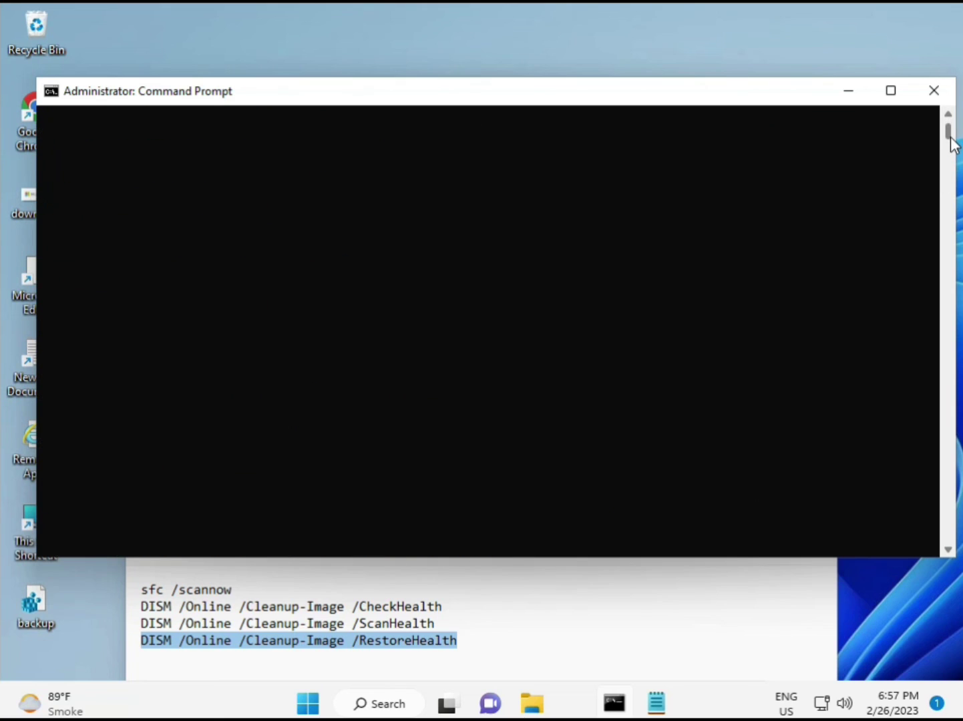
scroll(949, 139, "up", 3)
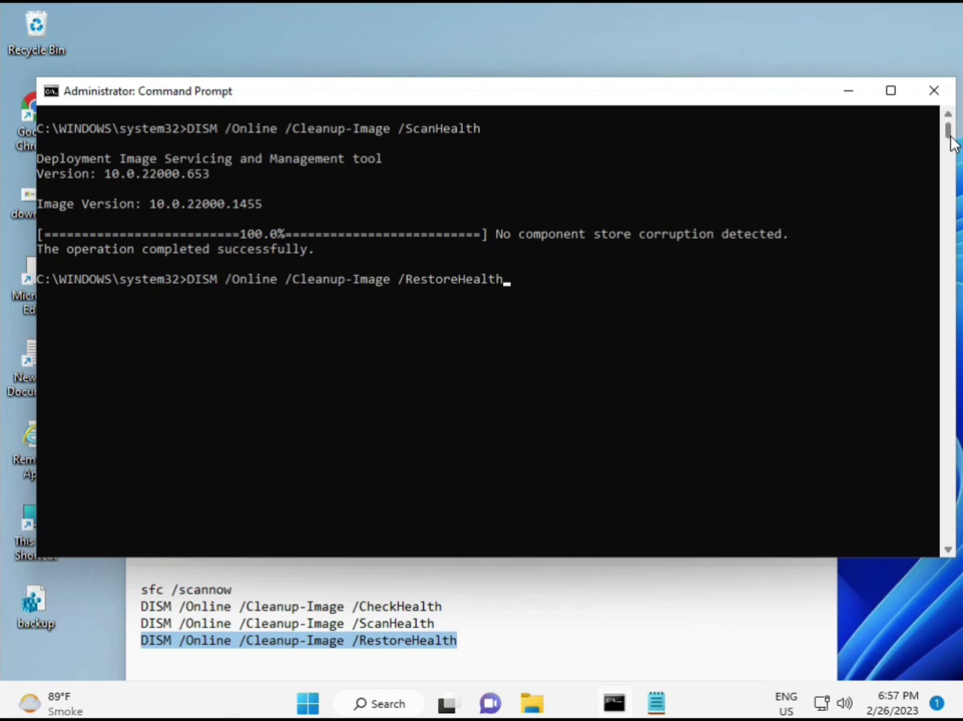
left_click(189, 277)
key("Escape")
key("Return")
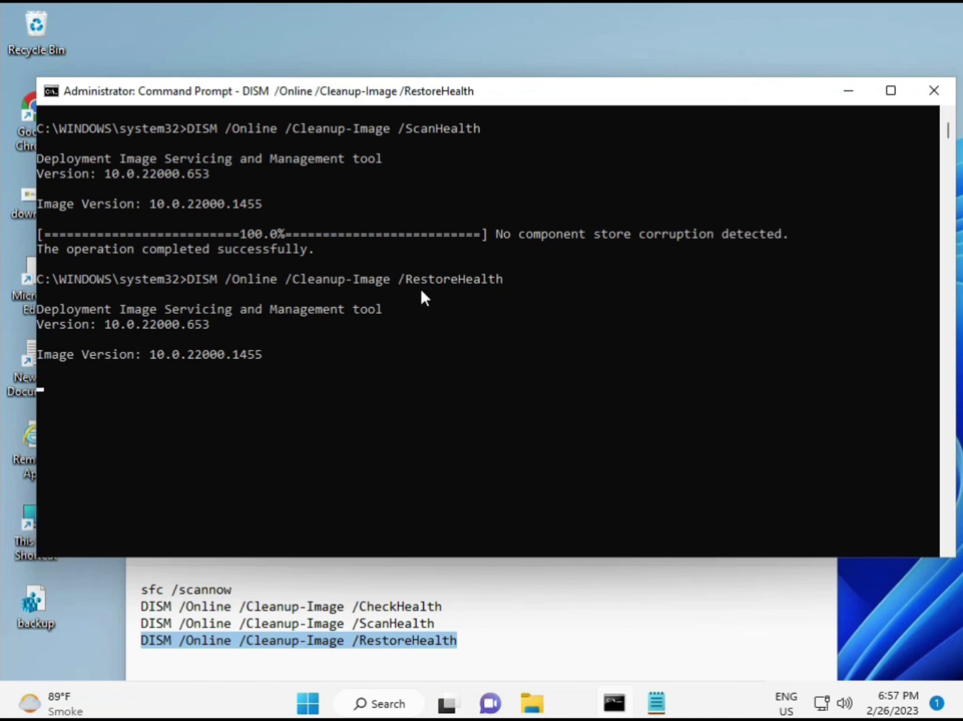